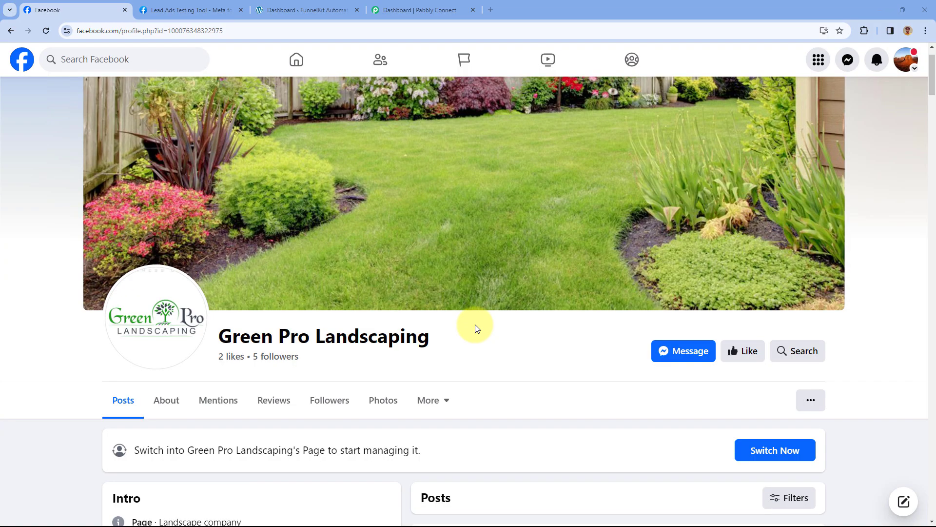
- Review the FunnelKit dashboard, the Facebook page and the Lead Ads Testing Tool, then go to the Pabbly Connect dashboard
{"action": "scroll", "coordinate": [483, 322], "scroll_direction": "down", "scroll_amount": 2}
{"action": "scroll", "coordinate": [501, 303], "scroll_direction": "up", "scroll_amount": 2}
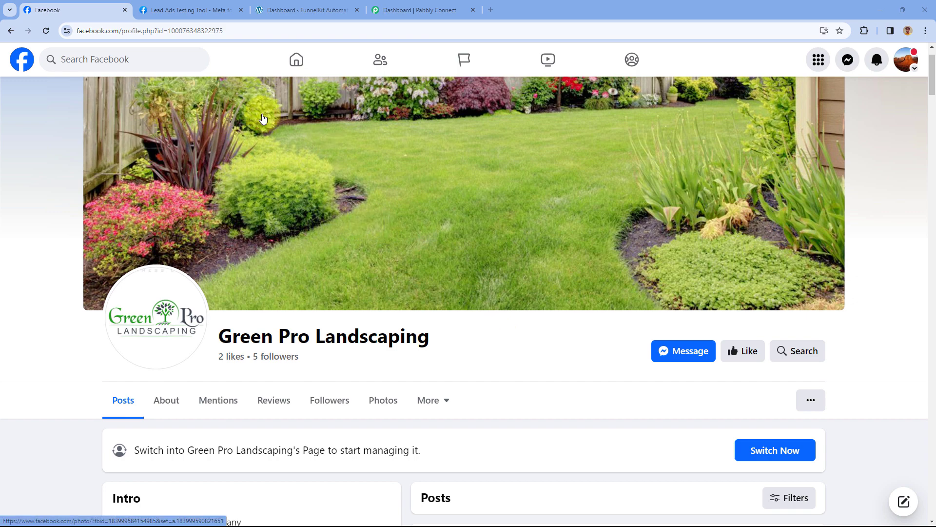
{"action": "left_click", "coordinate": [317, 10]}
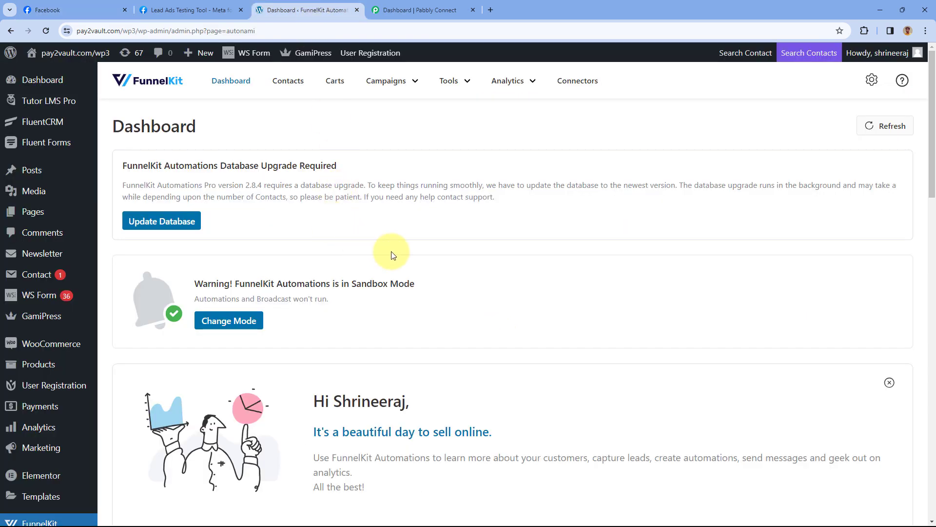
{"action": "scroll", "coordinate": [393, 254], "scroll_direction": "down", "scroll_amount": 4}
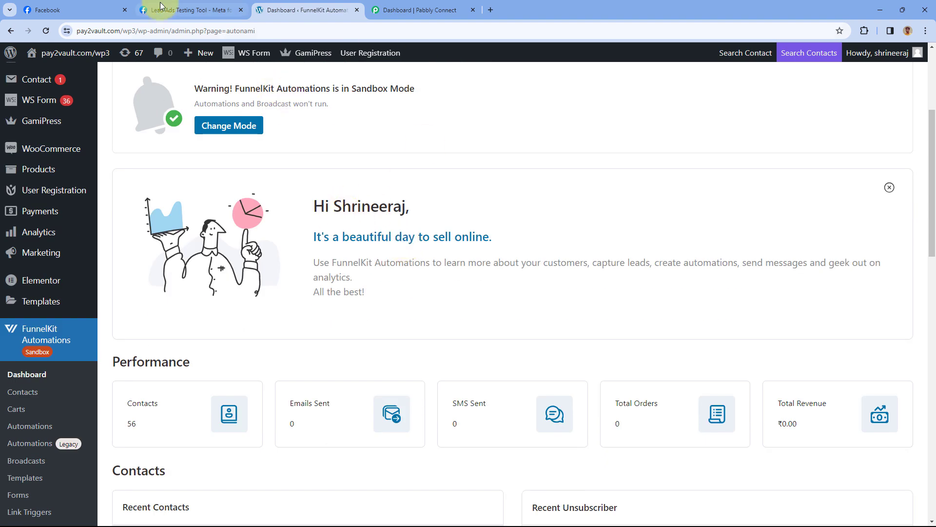
{"action": "left_click", "coordinate": [97, 10]}
{"action": "left_click", "coordinate": [166, 10]}
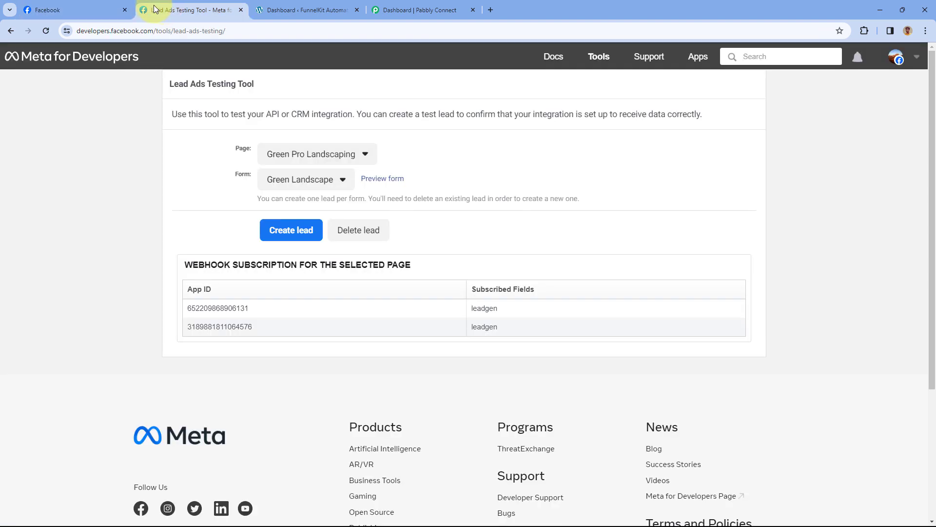
{"action": "left_click", "coordinate": [304, 8]}
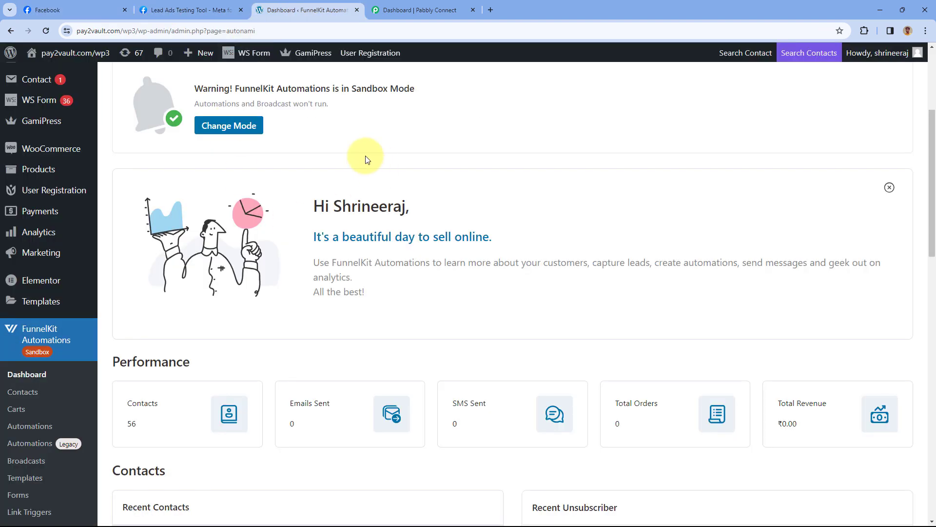
{"action": "left_click", "coordinate": [409, 10]}
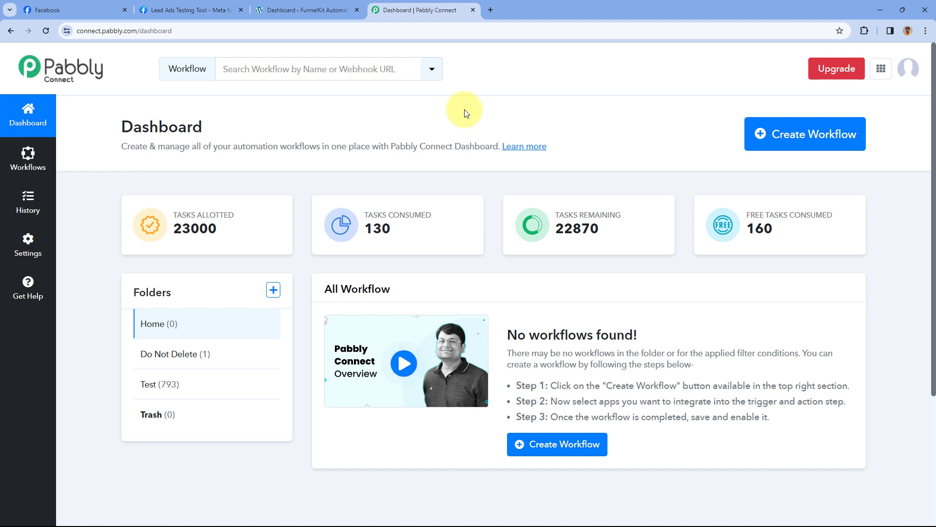
- Create a workflow named 'Facebook Lead Ads to FunnelKit' in the Home folder
{"action": "left_click", "coordinate": [815, 132]}
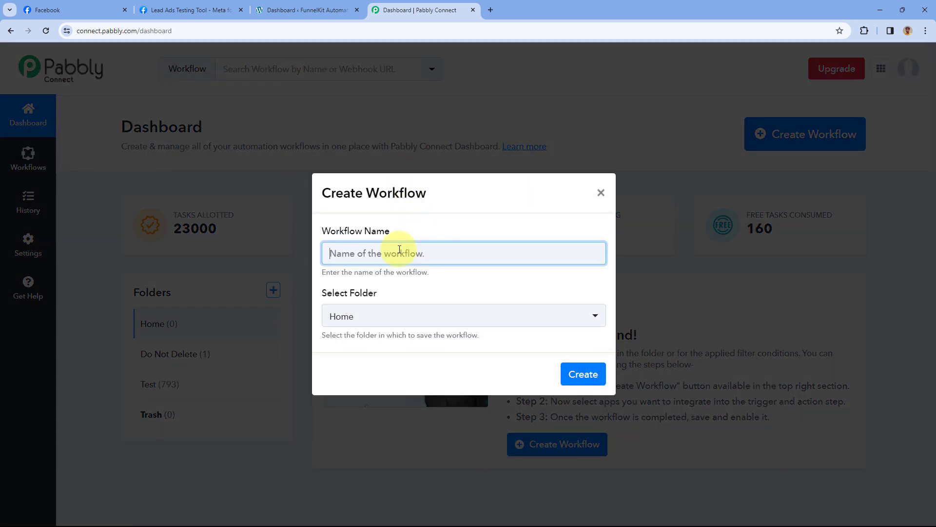
{"action": "type", "text": "Facebook "}
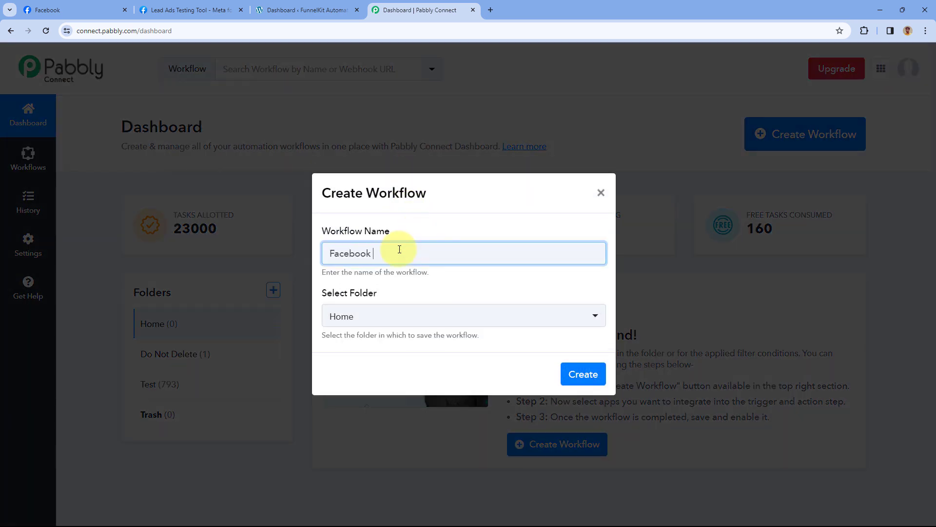
{"action": "type", "text": "Lead Ads to FunnelKit"}
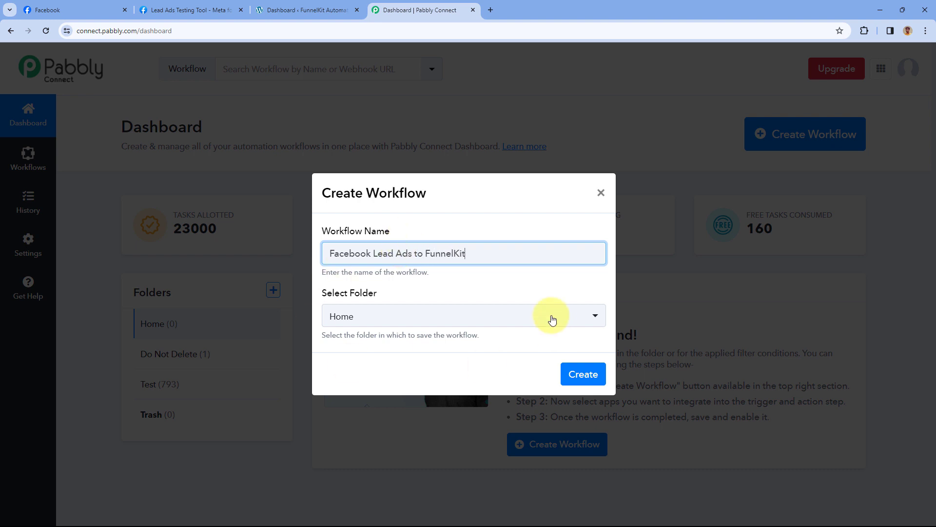
{"action": "left_click", "coordinate": [432, 317]}
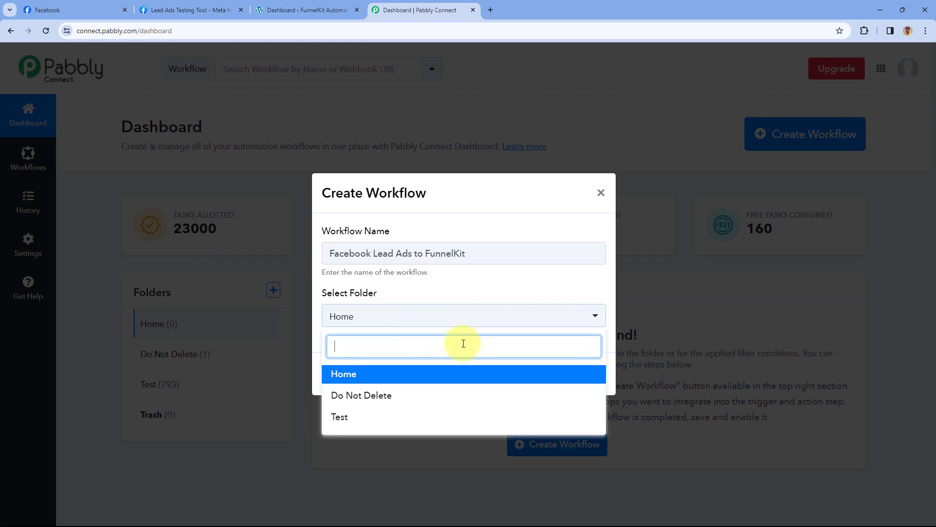
{"action": "left_click", "coordinate": [418, 371]}
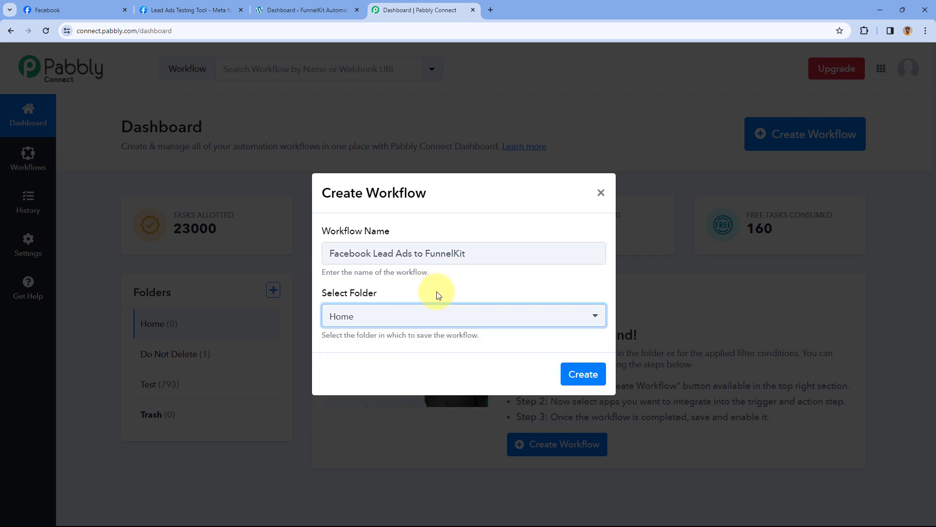
{"action": "left_click", "coordinate": [587, 375]}
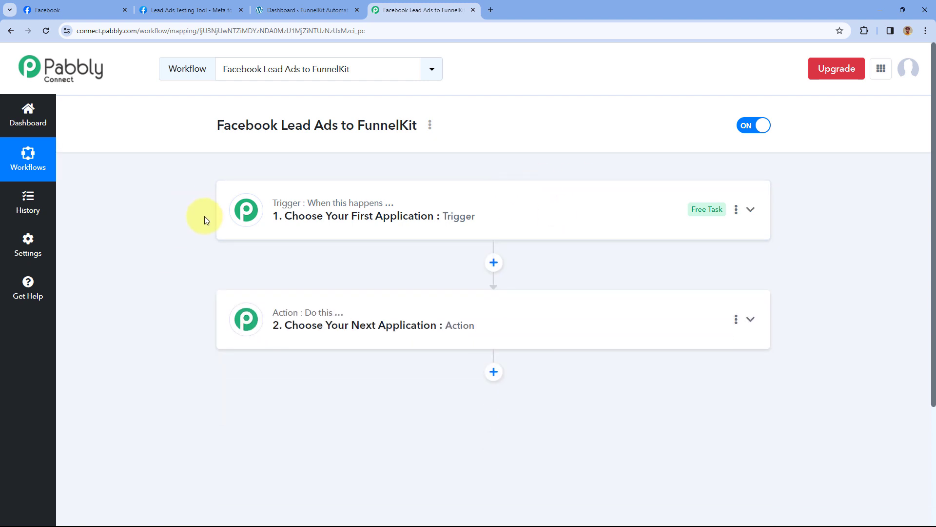
- Expand the '1. Choose Your First Application' trigger card to show the app grid
{"action": "scroll", "coordinate": [204, 215], "scroll_direction": "down", "scroll_amount": 1}
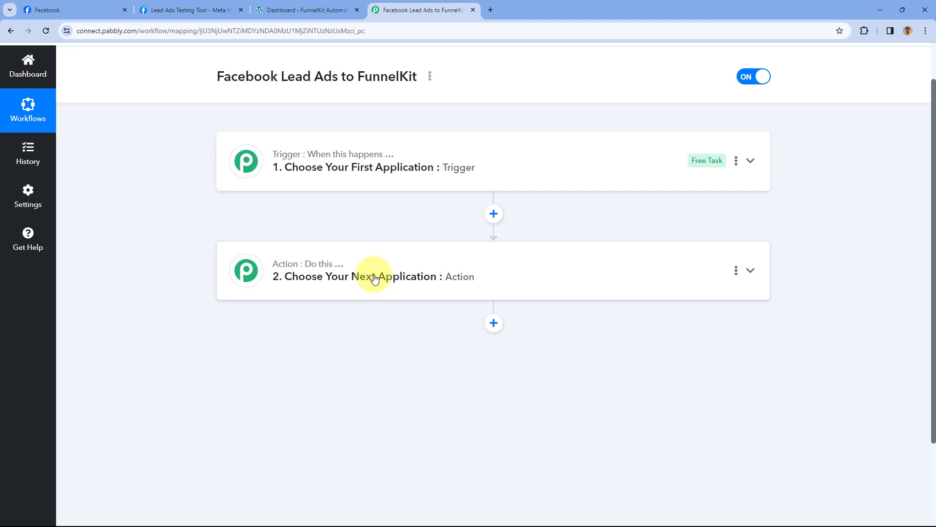
{"action": "left_click", "coordinate": [464, 169]}
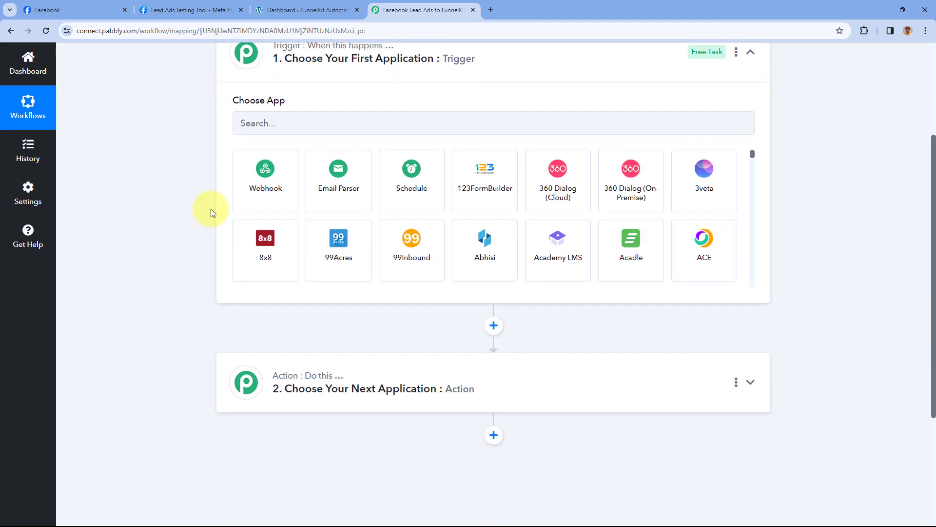
{"action": "scroll", "coordinate": [200, 206], "scroll_direction": "up", "scroll_amount": 1}
{"action": "left_click", "coordinate": [122, 5]}
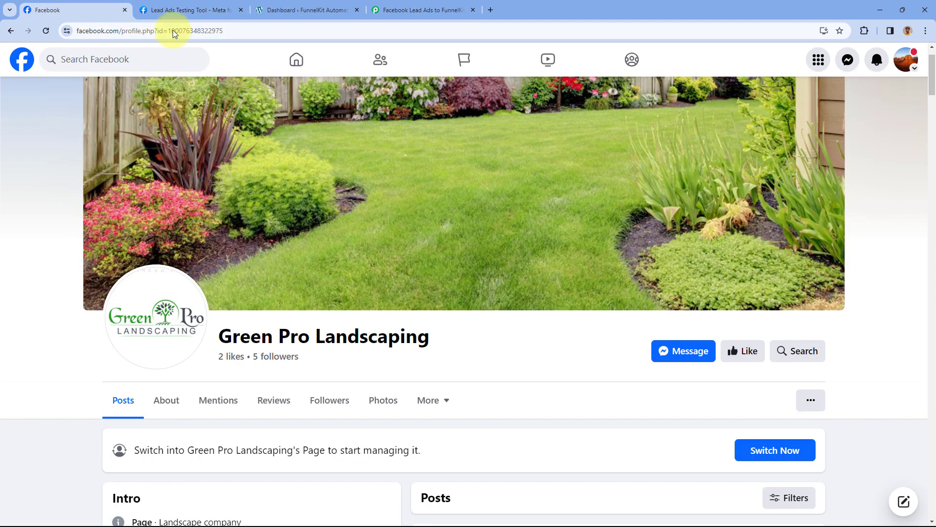
{"action": "left_click", "coordinate": [194, 7]}
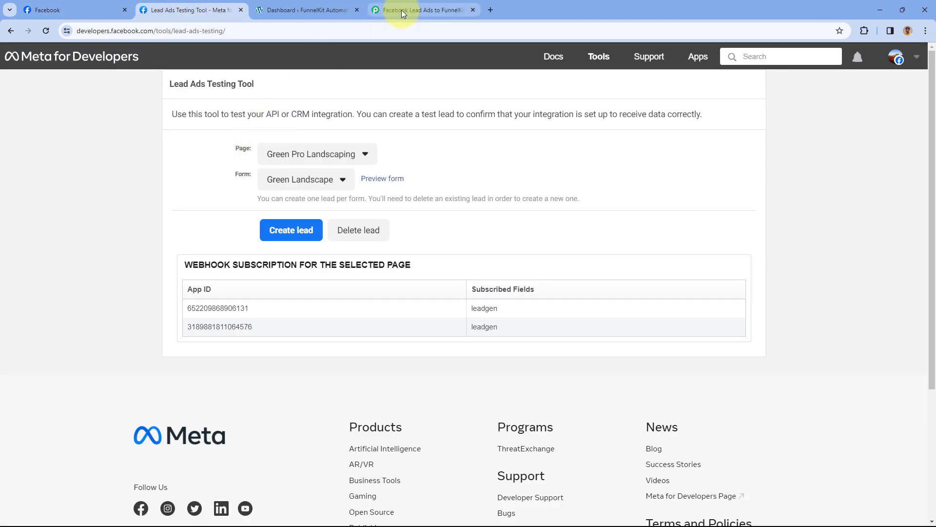
{"action": "left_click", "coordinate": [401, 9]}
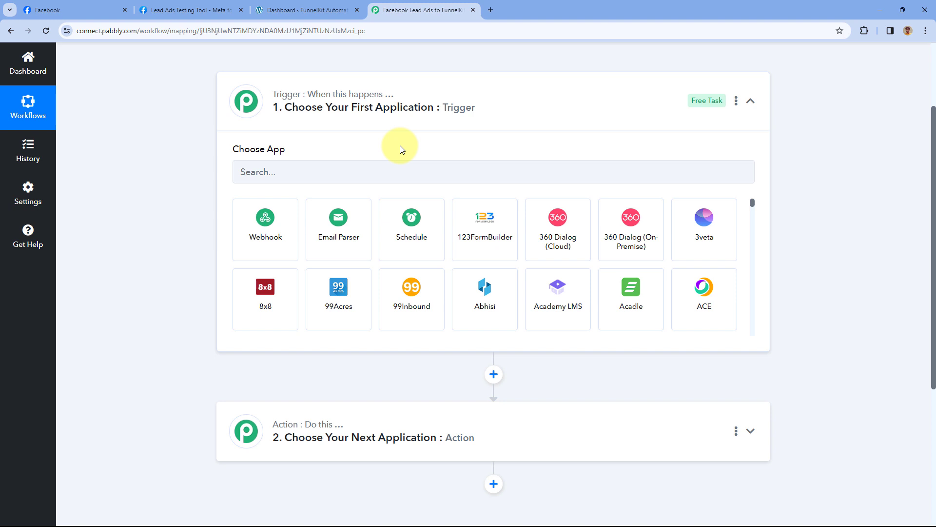
{"action": "scroll", "coordinate": [400, 149], "scroll_direction": "down", "scroll_amount": 2}
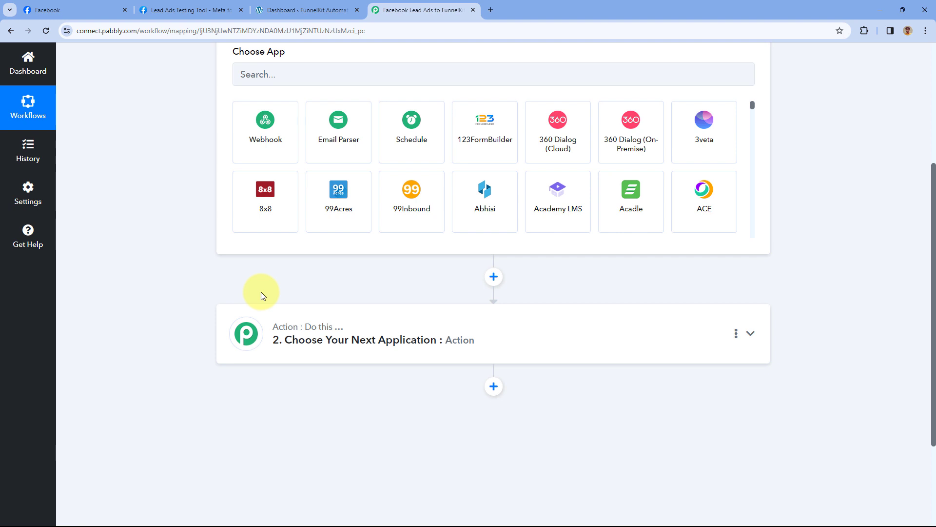
{"action": "scroll", "coordinate": [323, 163], "scroll_direction": "up", "scroll_amount": 3}
{"action": "scroll", "coordinate": [302, 208], "scroll_direction": "down", "scroll_amount": 2}
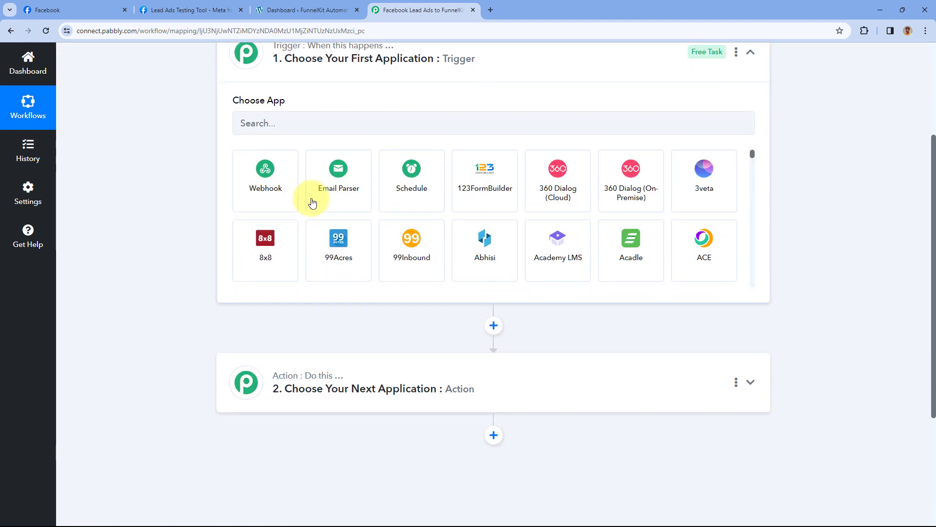
- Set the trigger to Facebook Lead Ads with the New Lead (Instant) event, and begin adding a new account connection
{"action": "left_click", "coordinate": [302, 128]}
{"action": "type", "text": "Face"}
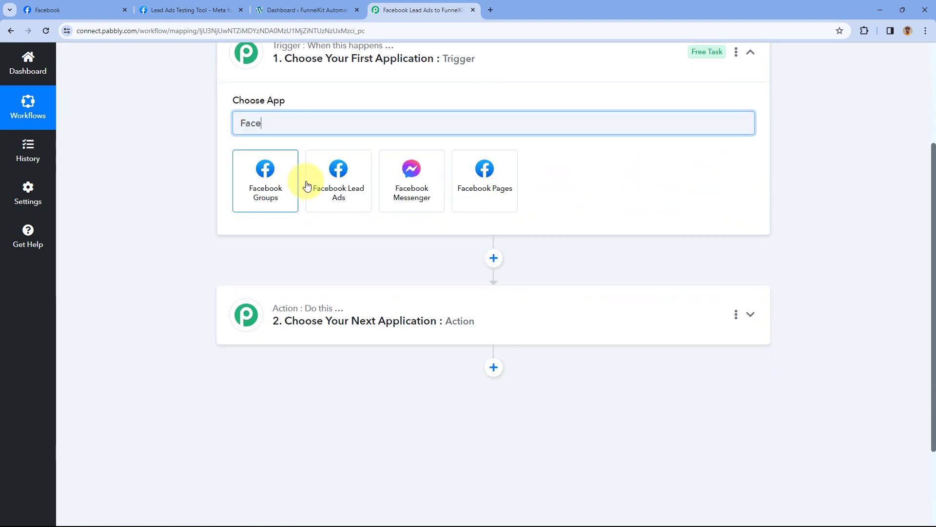
{"action": "left_click", "coordinate": [342, 173]}
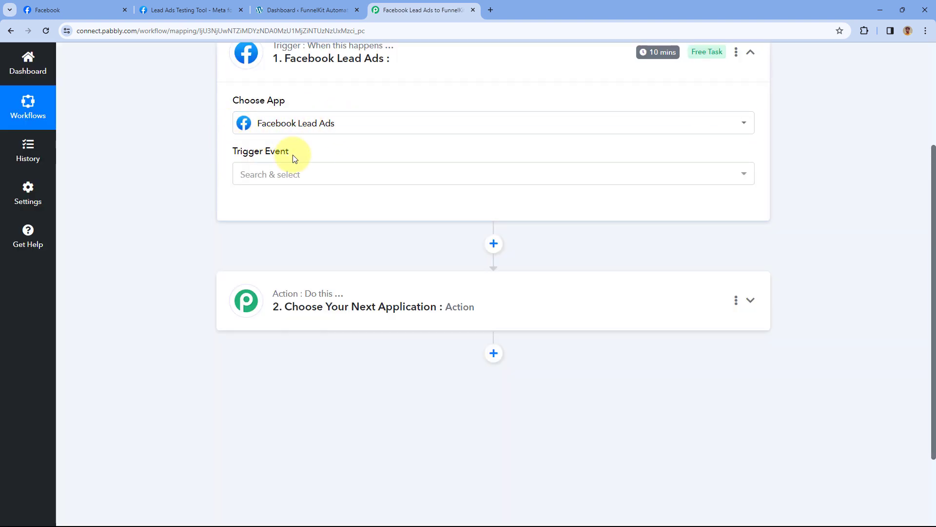
{"action": "left_click", "coordinate": [329, 175]}
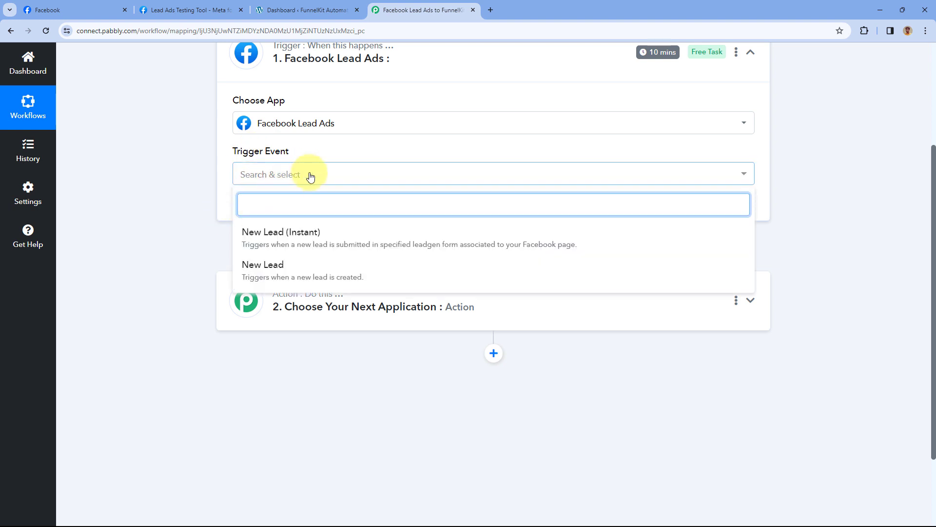
{"action": "left_click", "coordinate": [322, 238]}
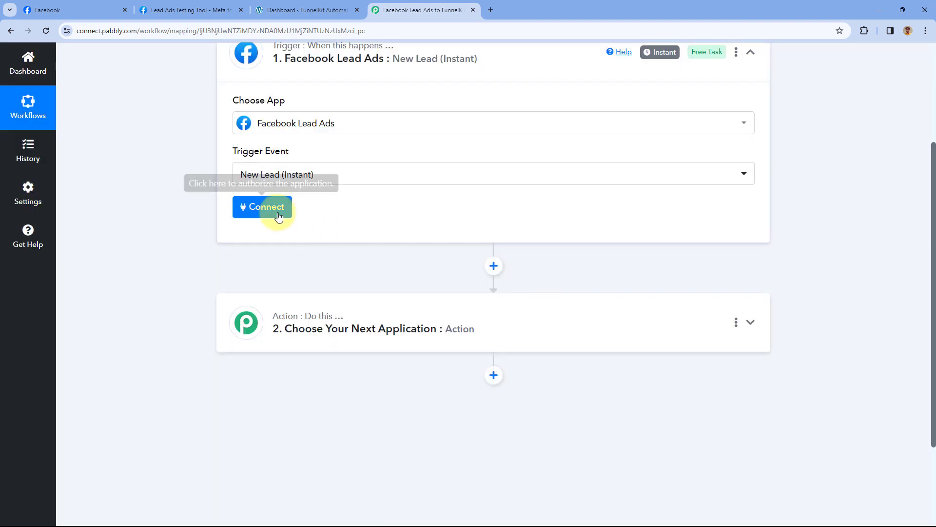
{"action": "left_click", "coordinate": [278, 215]}
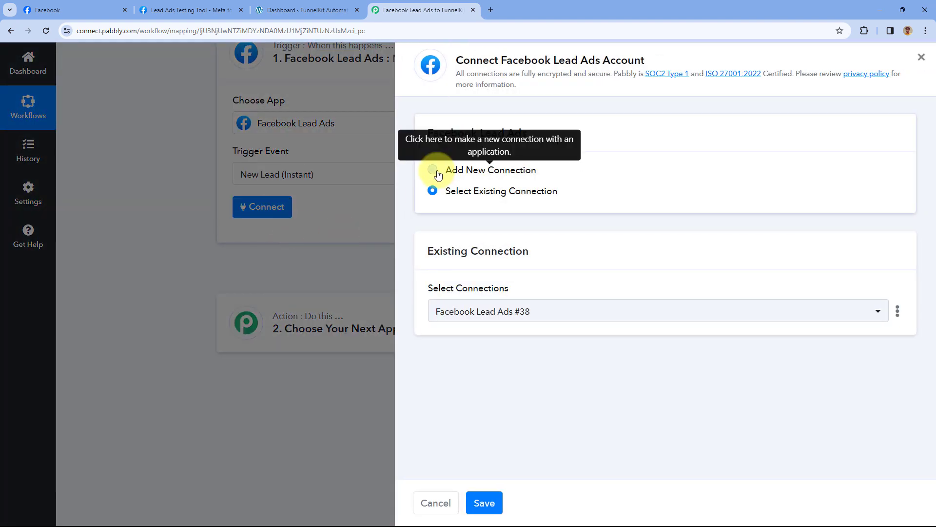
{"action": "left_click", "coordinate": [433, 169]}
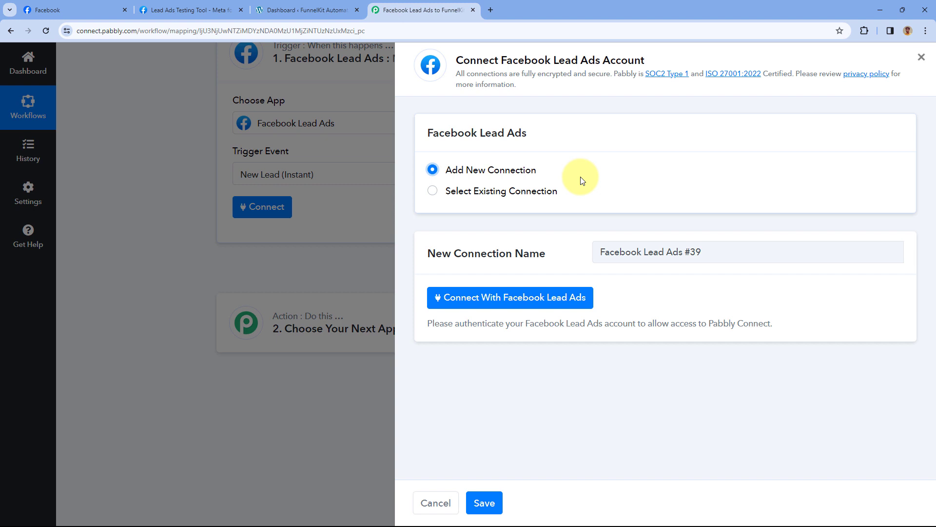
- Authorise the Facebook Lead Ads account in the popup and return to the workflow showing Connected
{"action": "left_click", "coordinate": [501, 298]}
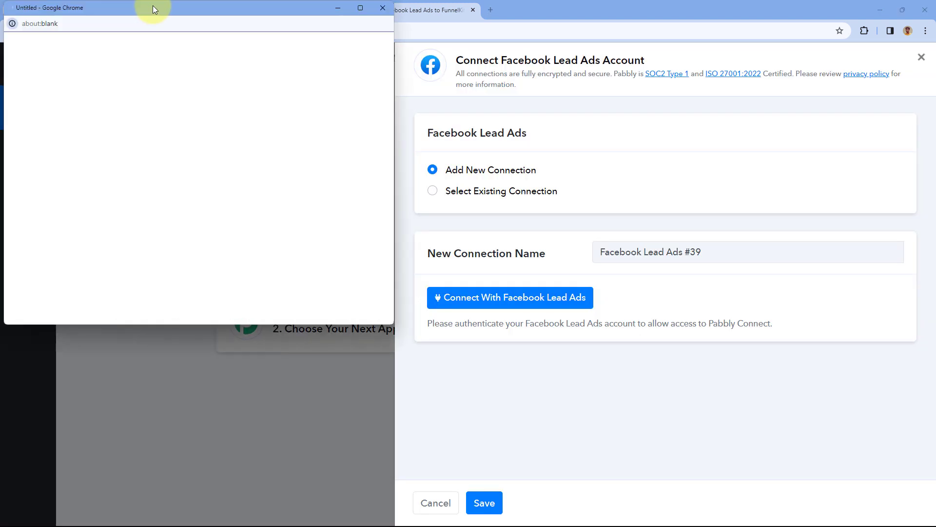
{"action": "left_click_drag", "start_coordinate": [154, 4], "coordinate": [150, 27]}
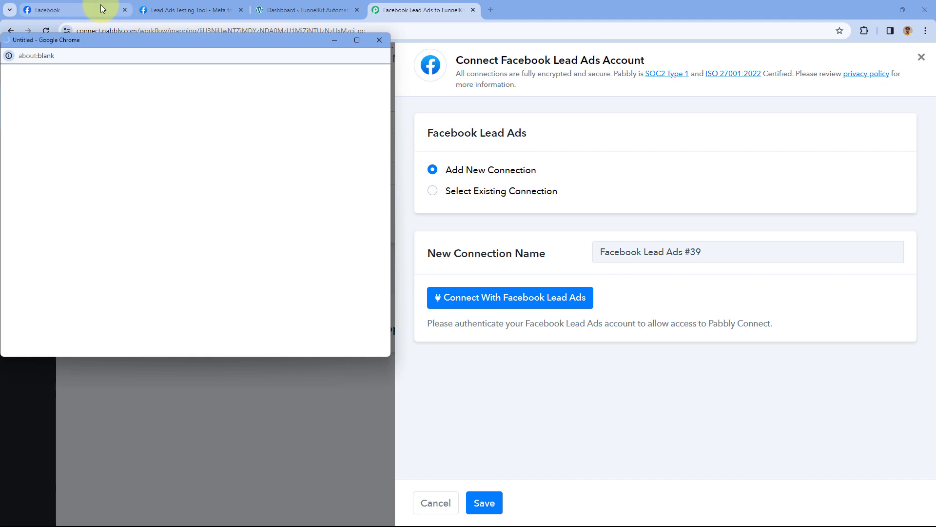
{"action": "left_click", "coordinate": [101, 9]}
{"action": "left_click", "coordinate": [384, 8]}
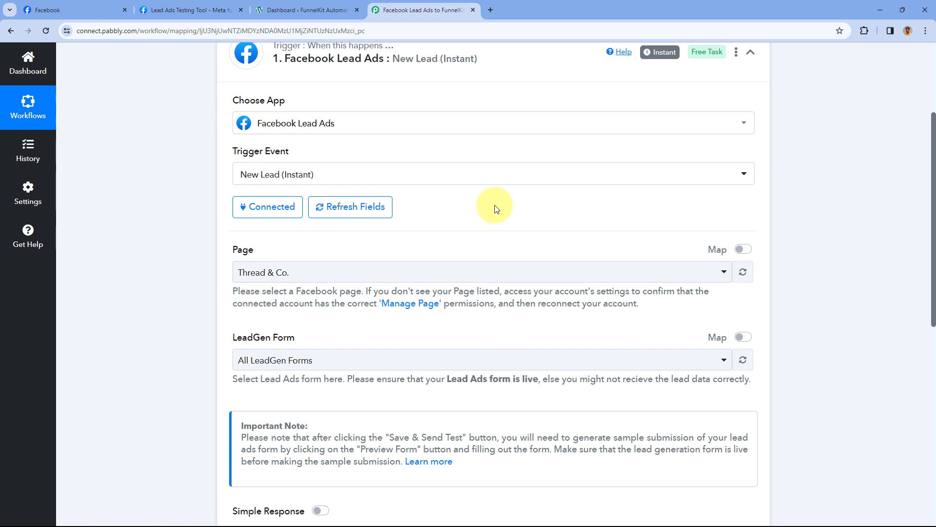
- Choose Green Pro Landscaping as the trigger's Facebook page
{"action": "scroll", "coordinate": [495, 203], "scroll_direction": "down", "scroll_amount": 2}
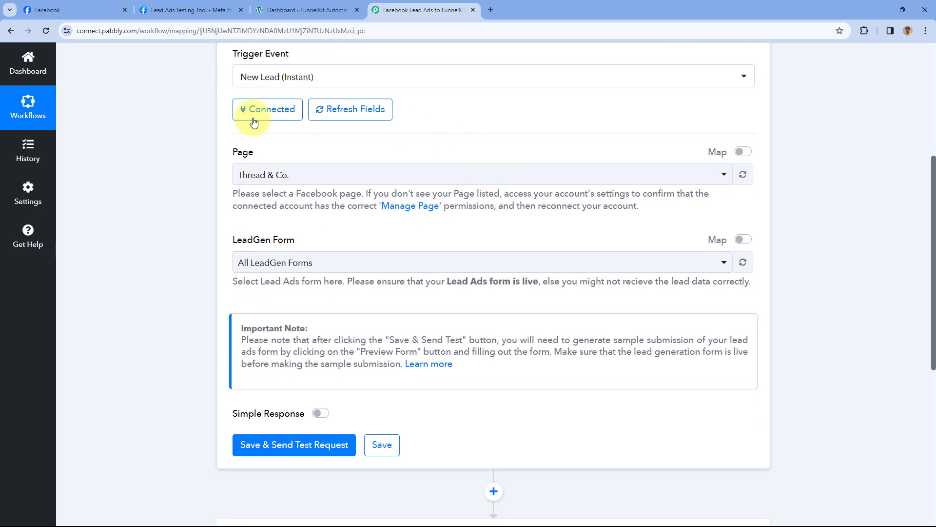
{"action": "left_click", "coordinate": [398, 171]}
{"action": "scroll", "coordinate": [371, 234], "scroll_direction": "down", "scroll_amount": 3}
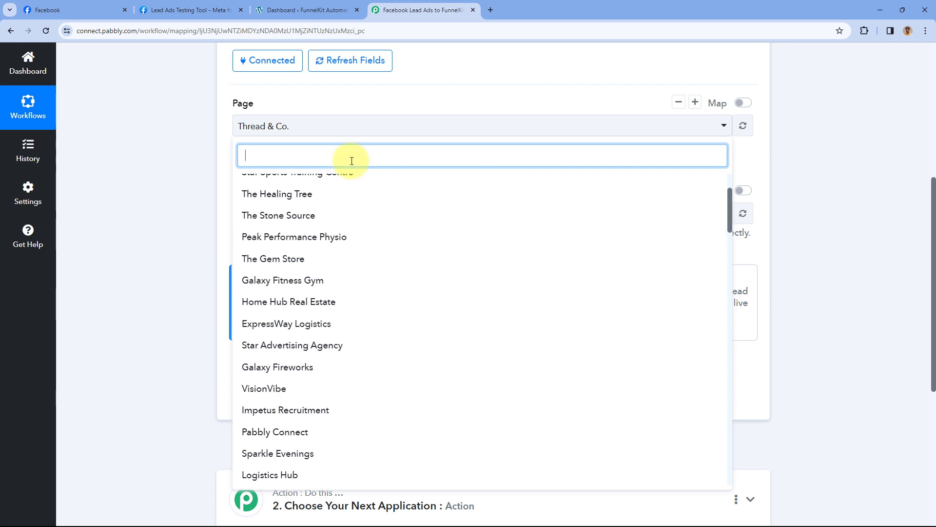
{"action": "left_click", "coordinate": [98, 11]}
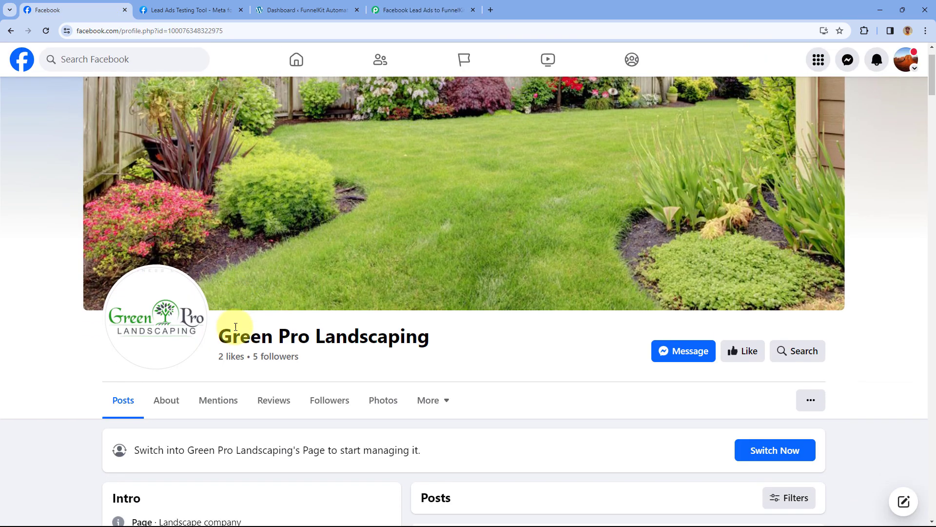
{"action": "scroll", "coordinate": [234, 335], "scroll_direction": "down", "scroll_amount": 1}
{"action": "left_click", "coordinate": [423, 10]}
{"action": "left_click", "coordinate": [263, 146]}
{"action": "type", "text": "Gr"}
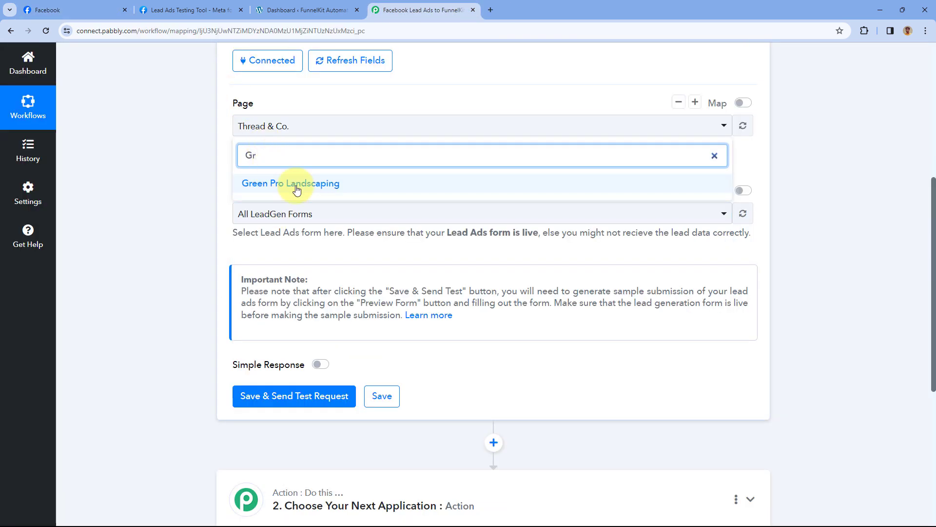
{"action": "left_click", "coordinate": [291, 181]}
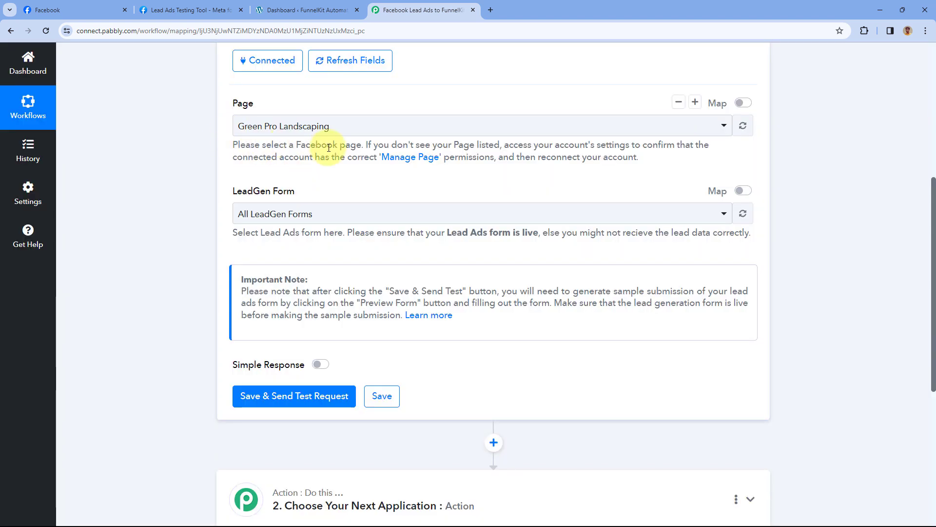
- Keep All LeadGen Forms and save the trigger, sending a test request
{"action": "scroll", "coordinate": [249, 124], "scroll_direction": "down", "scroll_amount": 1}
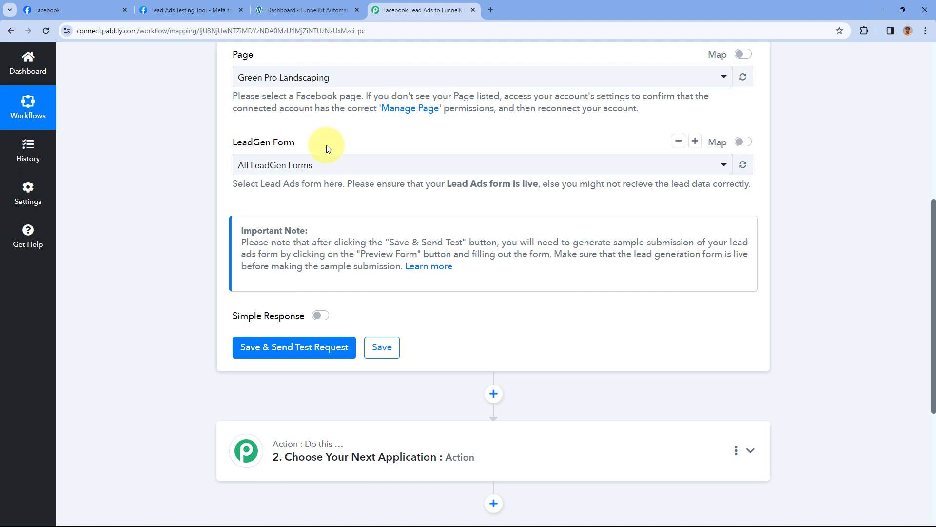
{"action": "left_click", "coordinate": [375, 164]}
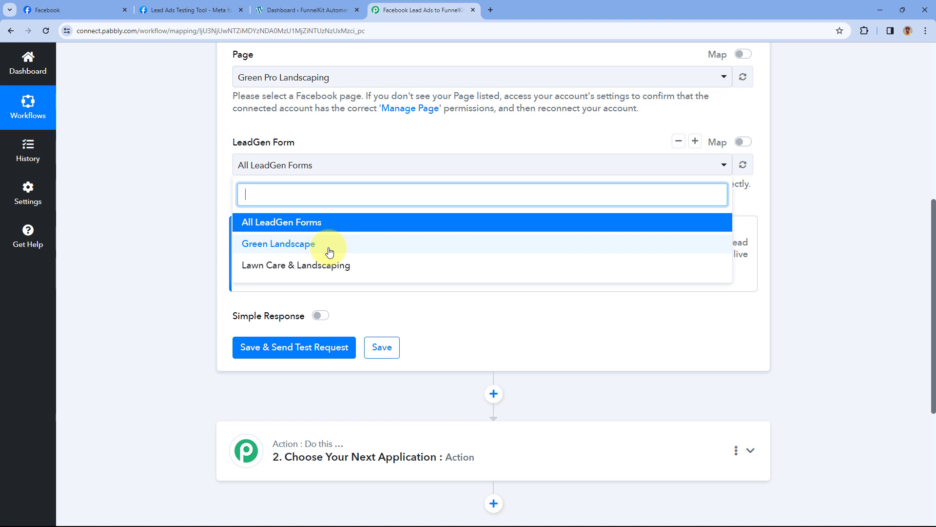
{"action": "left_click", "coordinate": [247, 229]}
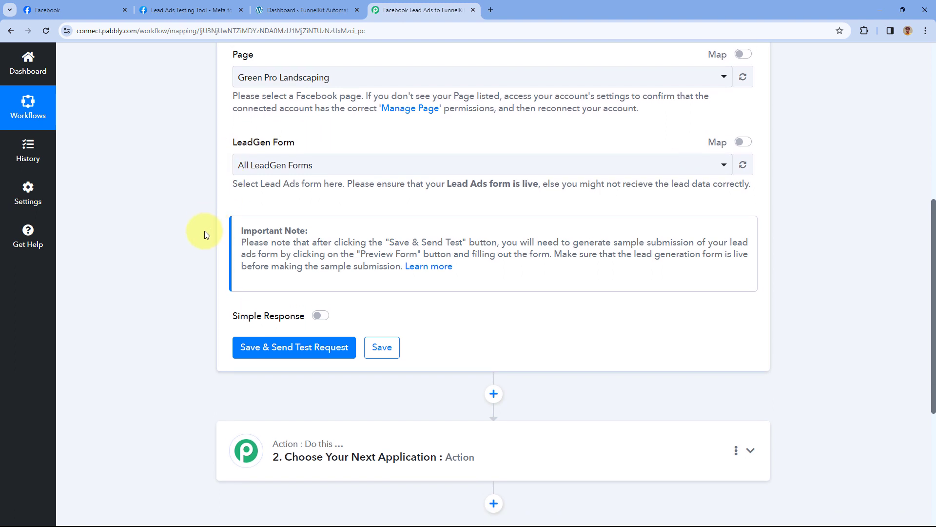
{"action": "scroll", "coordinate": [215, 244], "scroll_direction": "down", "scroll_amount": 2}
{"action": "left_click", "coordinate": [291, 255]}
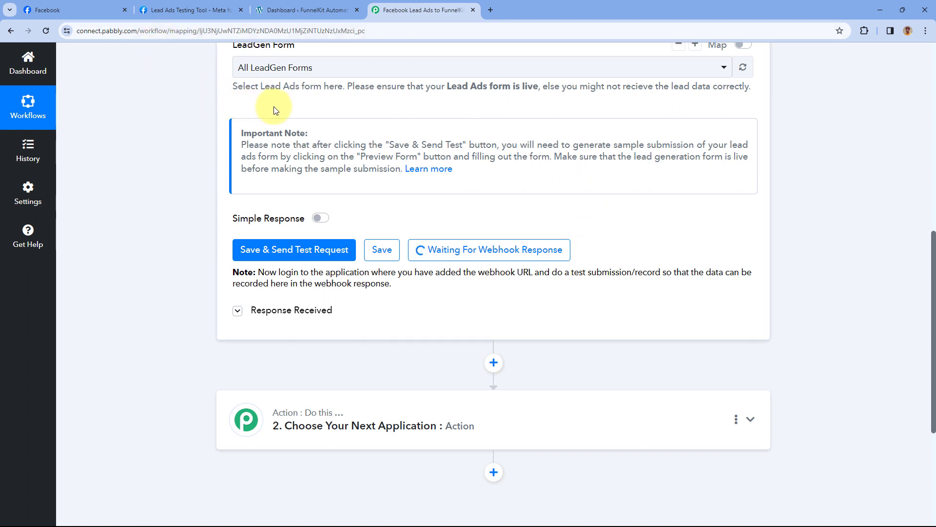
- In the Lead Ads Testing Tool, select the Green Pro Landscaping page and Green Landscape form
{"action": "left_click", "coordinate": [222, 10]}
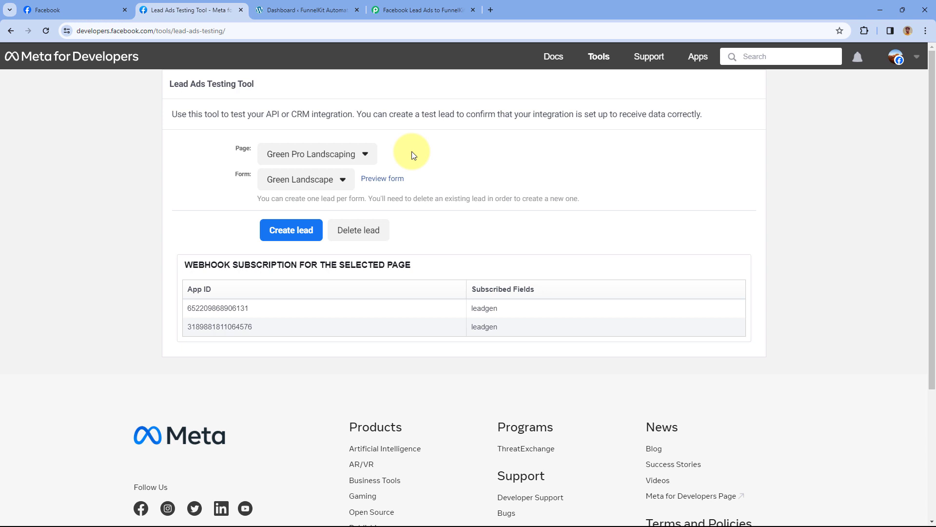
{"action": "left_click", "coordinate": [325, 152]}
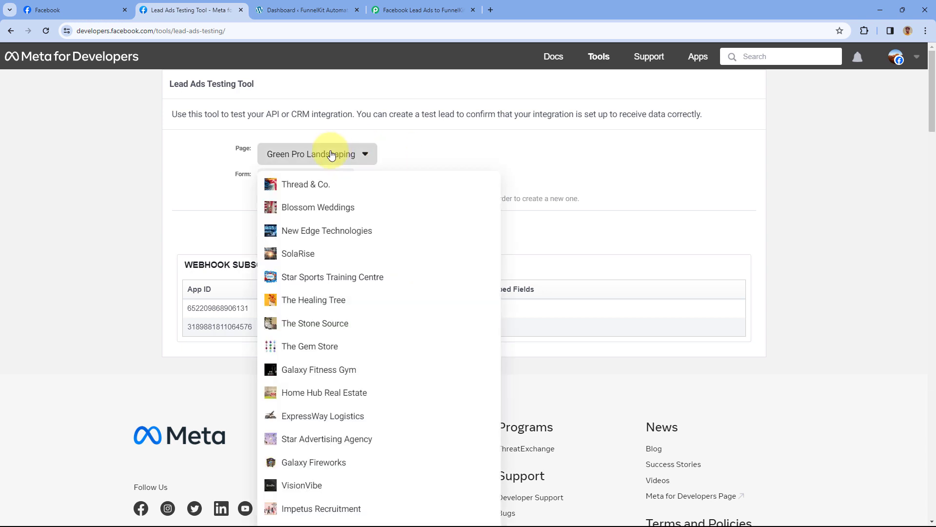
{"action": "left_click", "coordinate": [325, 152]}
{"action": "left_click", "coordinate": [310, 185]}
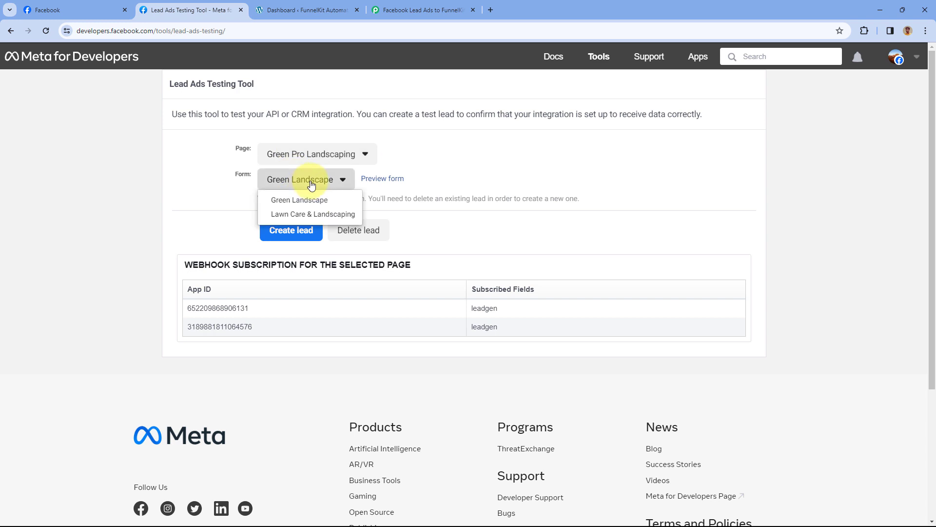
{"action": "left_click", "coordinate": [311, 186]}
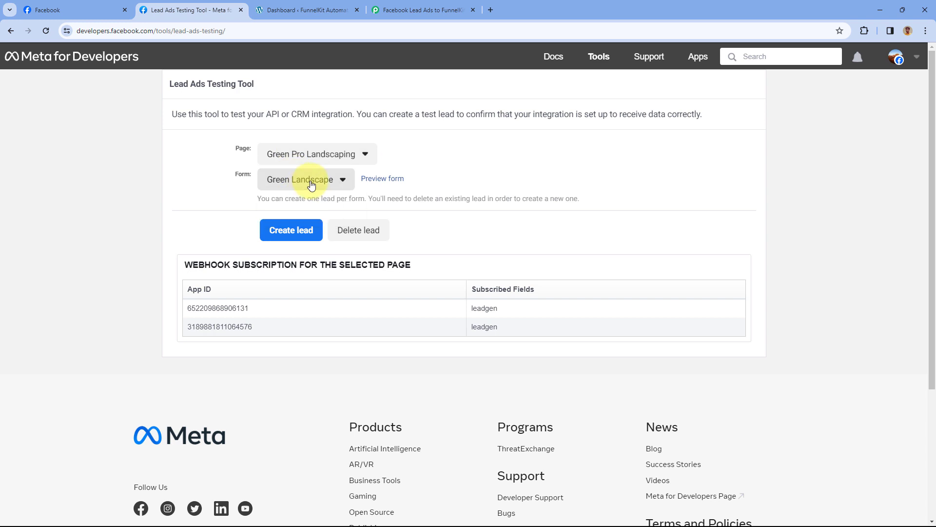
- Fill the Green Landscape form preview with a test first name, last name, email and phone
{"action": "left_click", "coordinate": [375, 184]}
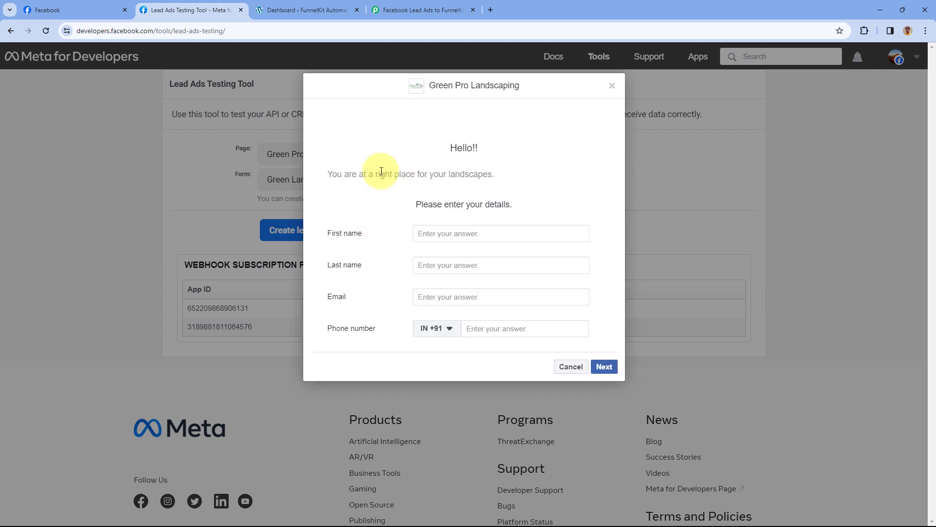
{"action": "left_click", "coordinate": [479, 232]}
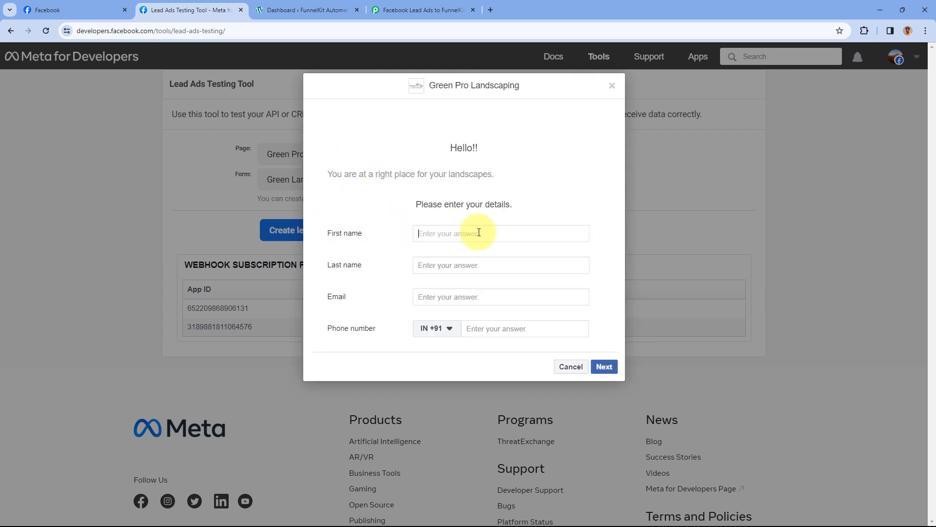
{"action": "type", "text": "Demo"}
{"action": "key", "text": "Tab"}
{"action": "type", "text": "User"}
{"action": "key", "text": "Tab"}
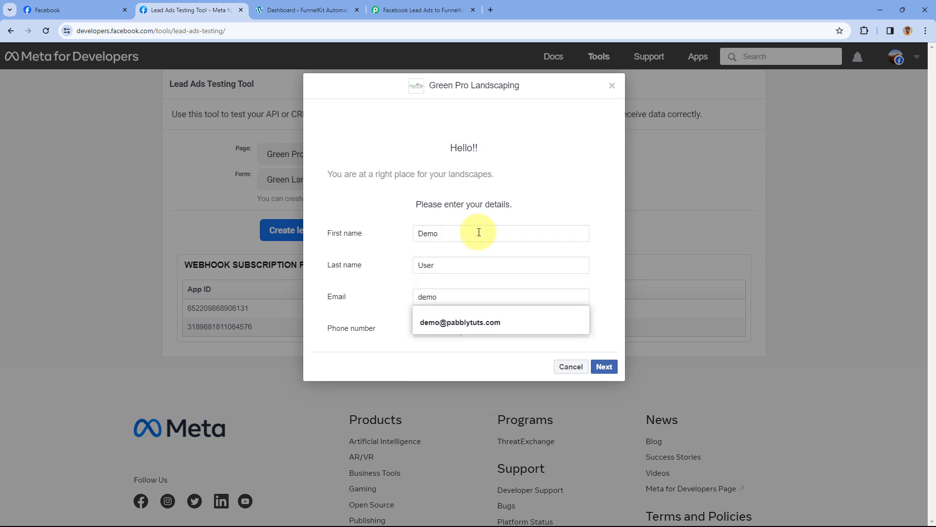
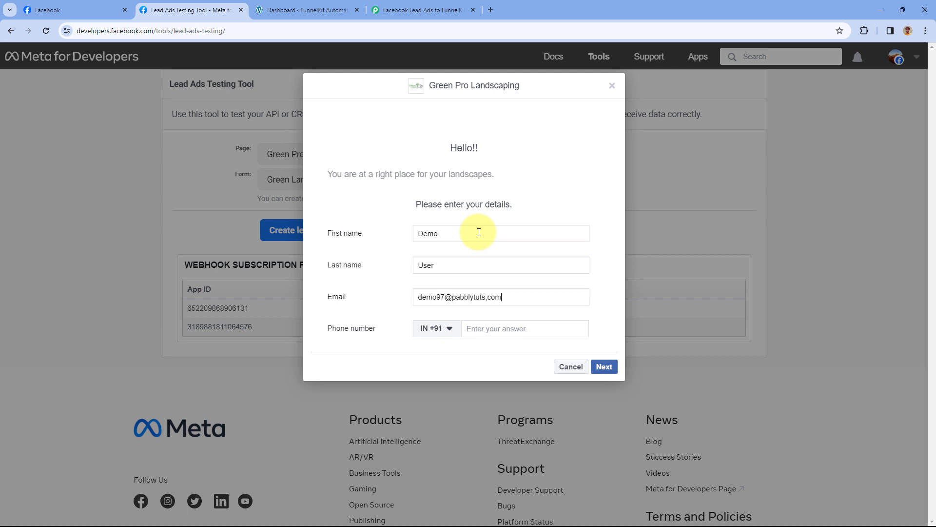
{"action": "key", "text": "Tab"}
{"action": "key", "text": "Tab"}
{"action": "type", "text": "1234 567 890"}
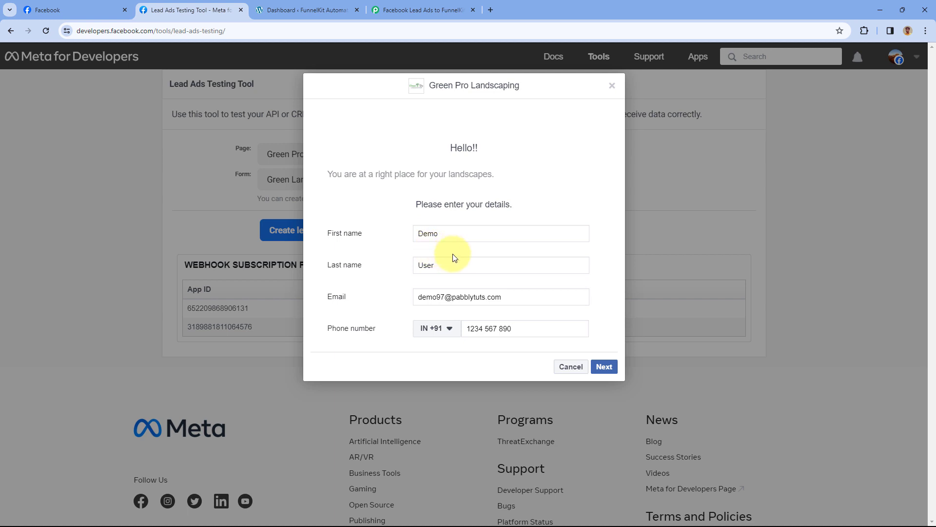
- Submit the test lead and close the confirmation dialog
{"action": "left_click", "coordinate": [604, 366]}
{"action": "left_click", "coordinate": [602, 239]}
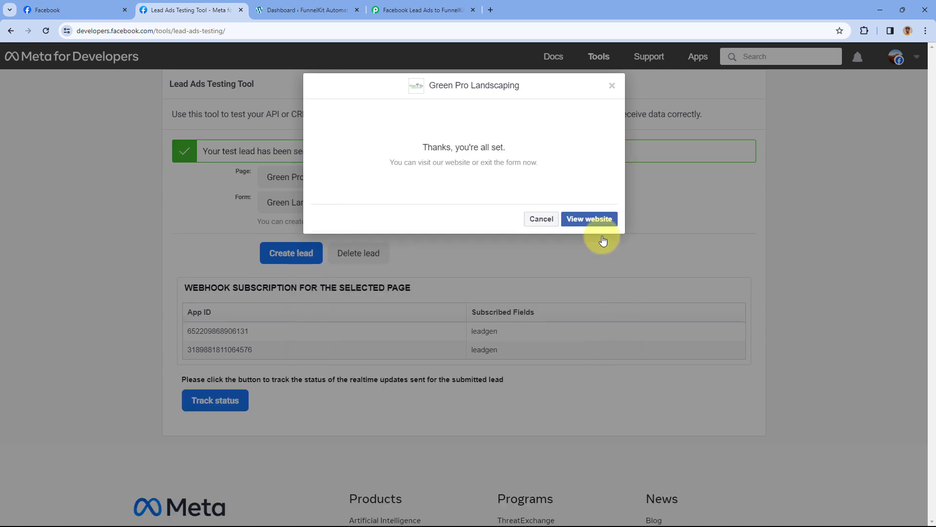
{"action": "left_click", "coordinate": [612, 86]}
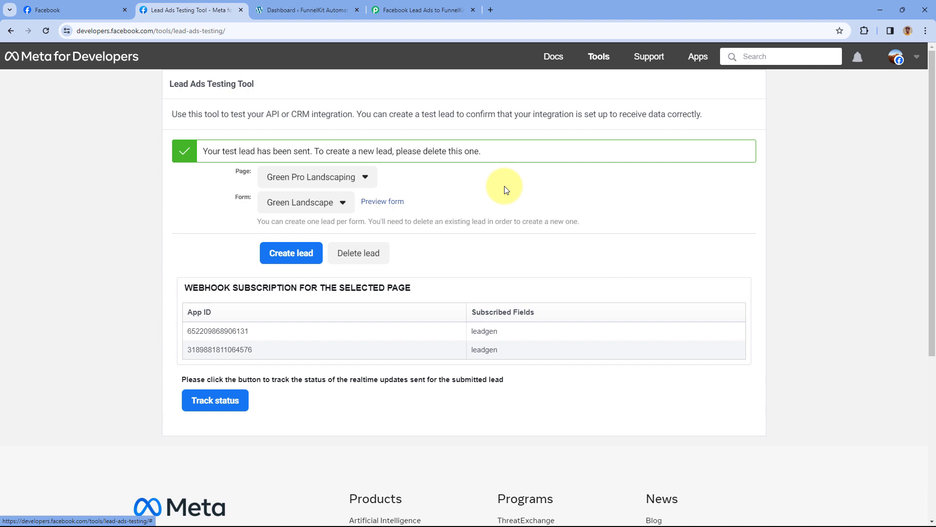
- Return to the workflow and scroll to the trigger's Response Received section
{"action": "left_click", "coordinate": [426, 3]}
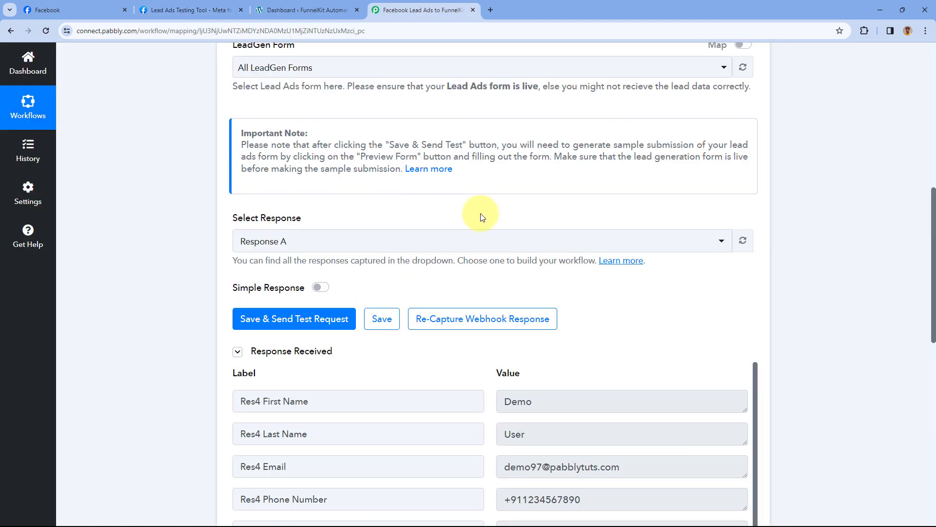
{"action": "scroll", "coordinate": [481, 213], "scroll_direction": "down", "scroll_amount": 2}
{"action": "scroll", "coordinate": [481, 232], "scroll_direction": "down", "scroll_amount": 1}
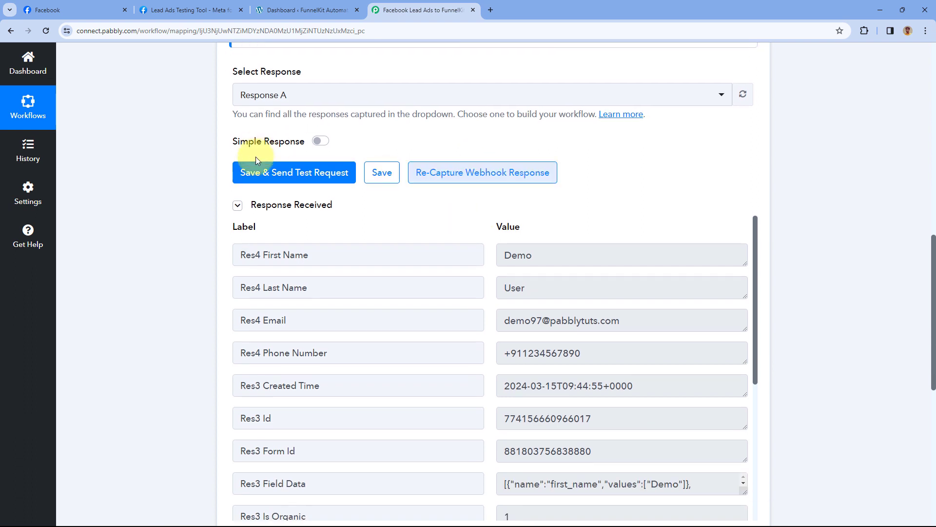
{"action": "scroll", "coordinate": [491, 200], "scroll_direction": "down", "scroll_amount": 2}
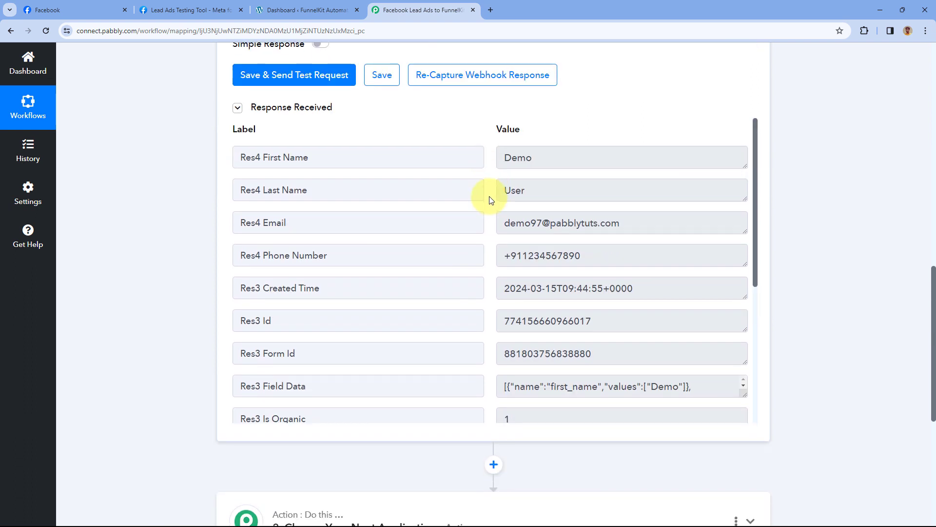
- Inspect the captured first name, last name, email and phone values of the test lead
{"action": "double_click", "coordinate": [518, 157]}
{"action": "double_click", "coordinate": [513, 190]}
{"action": "left_click_drag", "start_coordinate": [634, 223], "coordinate": [485, 223]}
{"action": "left_click_drag", "start_coordinate": [604, 259], "coordinate": [490, 258]}
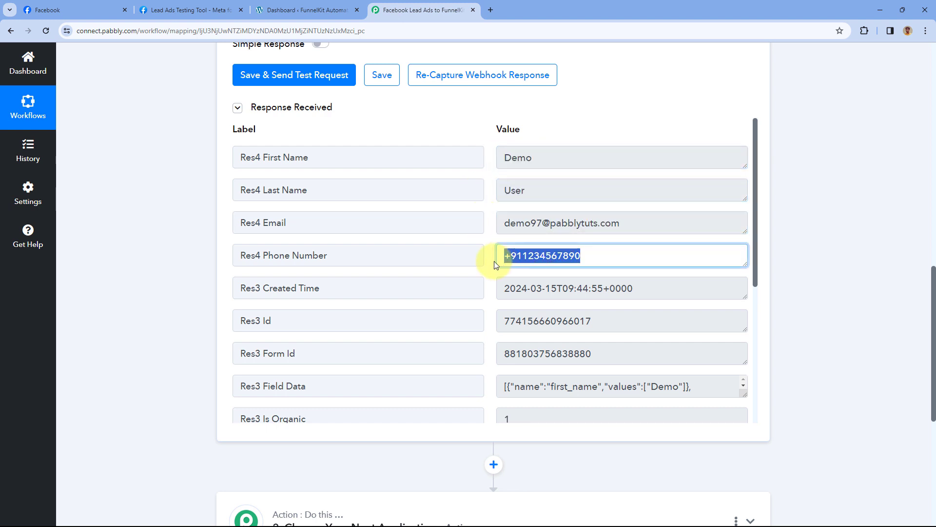
{"action": "left_click", "coordinate": [487, 227]}
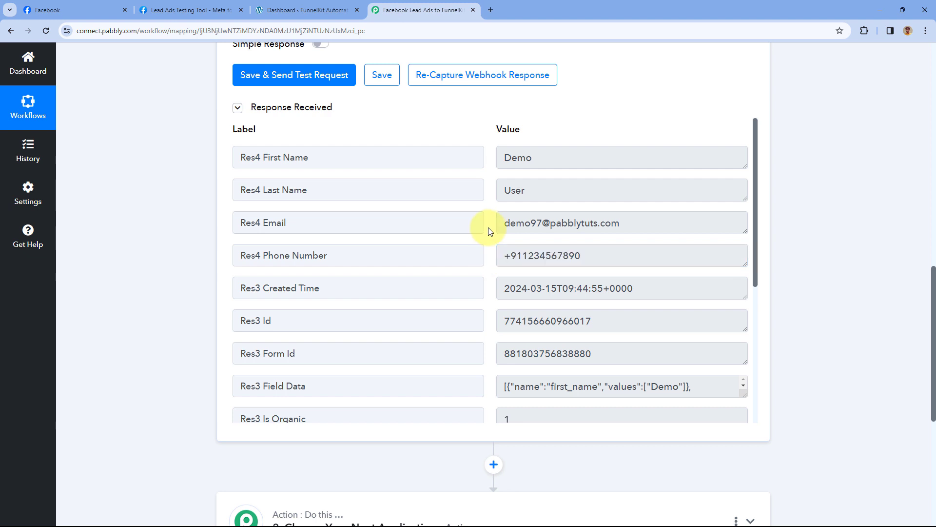
{"action": "scroll", "coordinate": [490, 228], "scroll_direction": "down", "scroll_amount": 5}
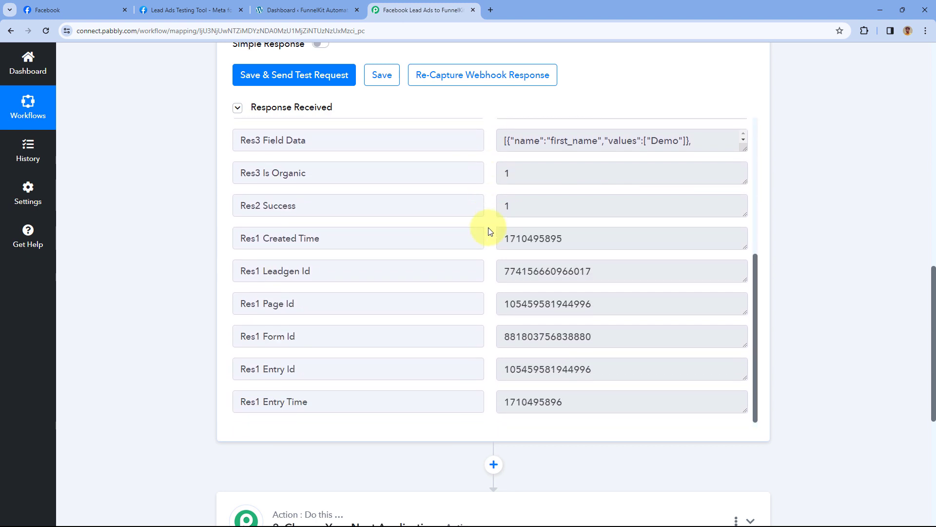
{"action": "scroll", "coordinate": [488, 228], "scroll_direction": "up", "scroll_amount": 5}
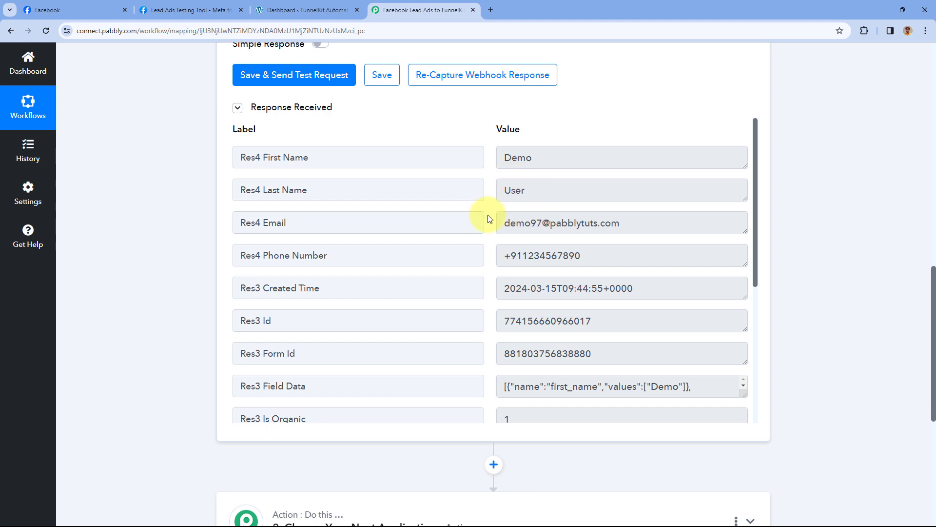
{"action": "scroll", "coordinate": [169, 209], "scroll_direction": "down", "scroll_amount": 7}
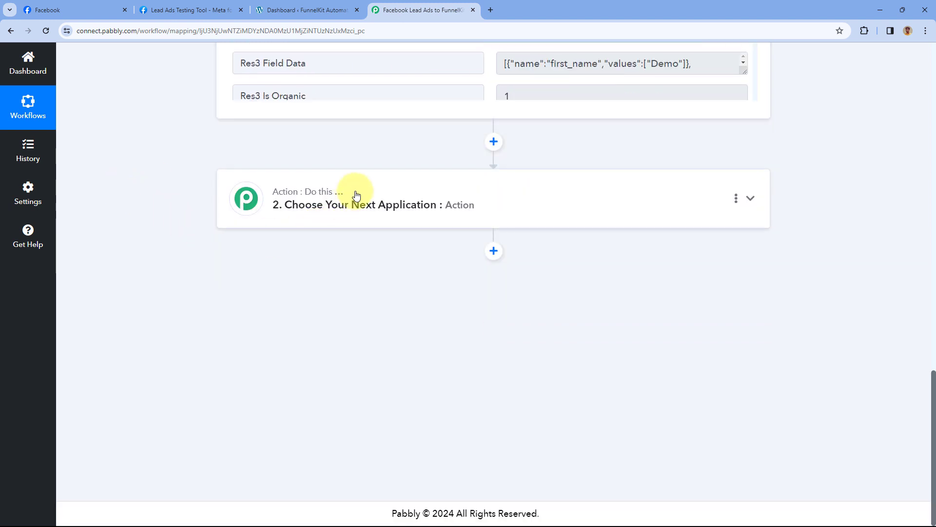
- Search 'Funne' and pick FunnelKit as the action app
{"action": "left_click", "coordinate": [356, 195]}
{"action": "scroll", "coordinate": [361, 209], "scroll_direction": "up", "scroll_amount": 2}
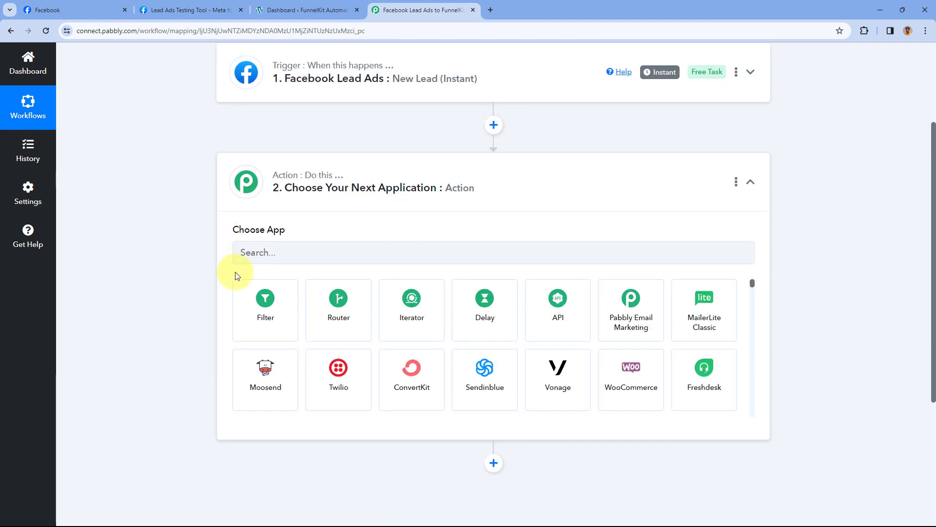
{"action": "left_click", "coordinate": [297, 250]}
{"action": "type", "text": "Funne"}
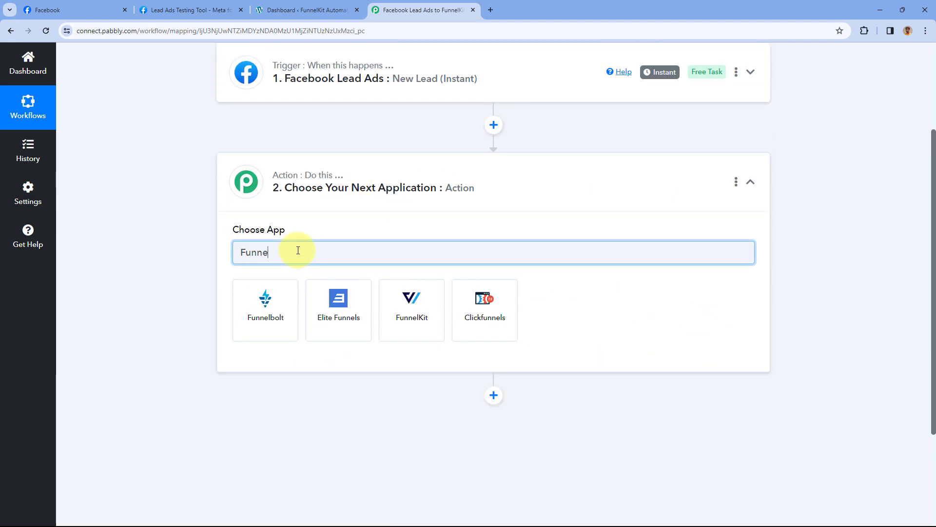
{"action": "left_click", "coordinate": [407, 311]}
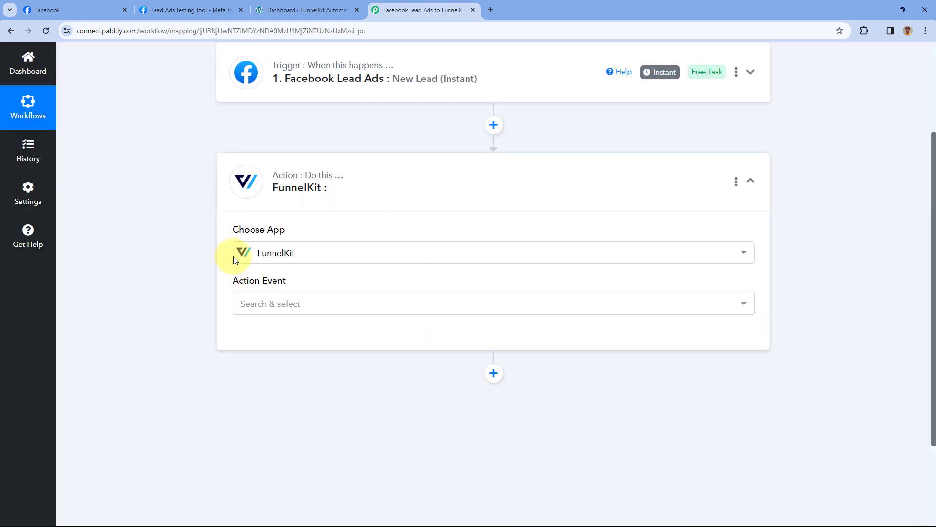
- Choose Create Contact as the FunnelKit action event
{"action": "scroll", "coordinate": [210, 261], "scroll_direction": "down", "scroll_amount": 2}
{"action": "left_click", "coordinate": [307, 211]}
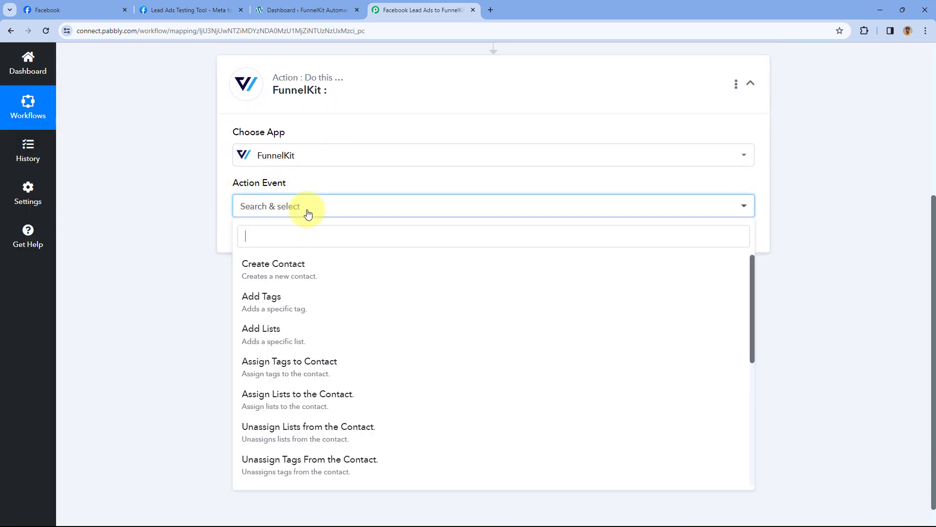
{"action": "scroll", "coordinate": [198, 248], "scroll_direction": "down", "scroll_amount": 1}
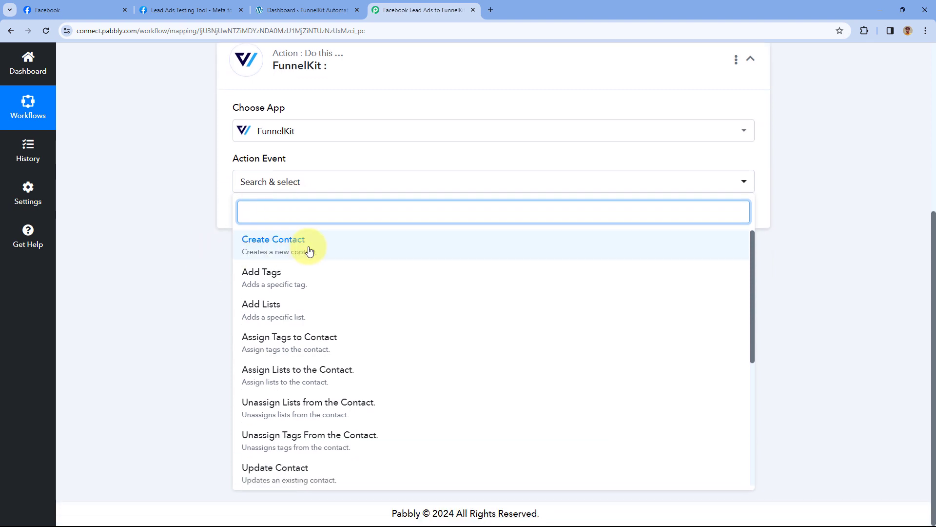
{"action": "left_click", "coordinate": [307, 246]}
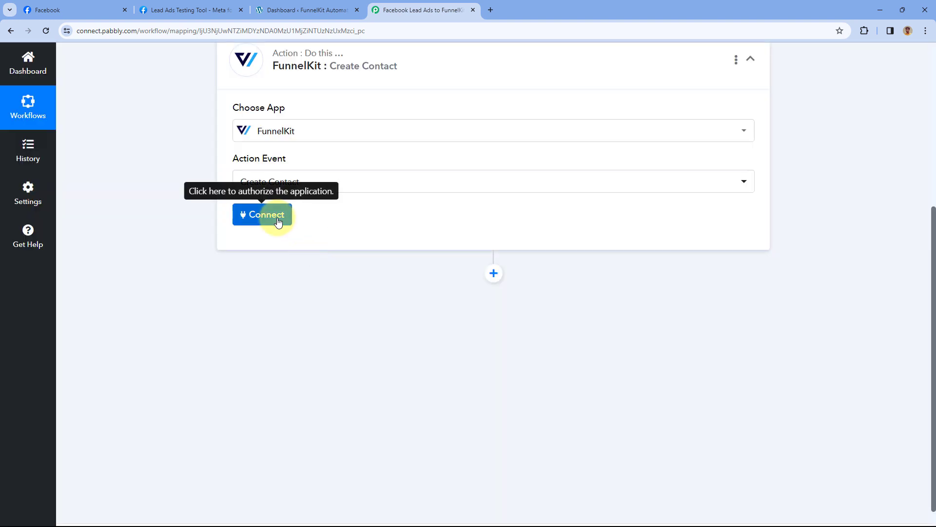
- Add a new FunnelKit connection named FunnelKit #2, showing the blank API Key and Site fields
{"action": "left_click", "coordinate": [278, 222]}
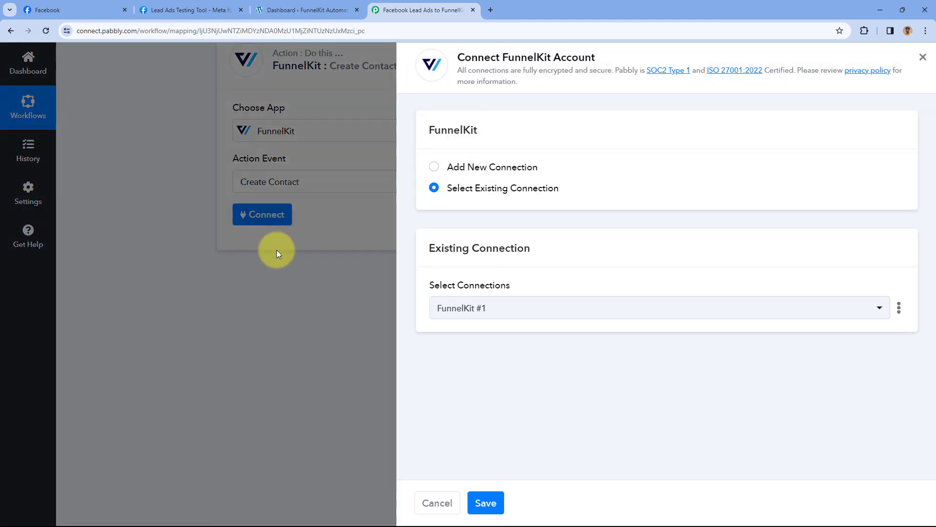
{"action": "left_click", "coordinate": [432, 168]}
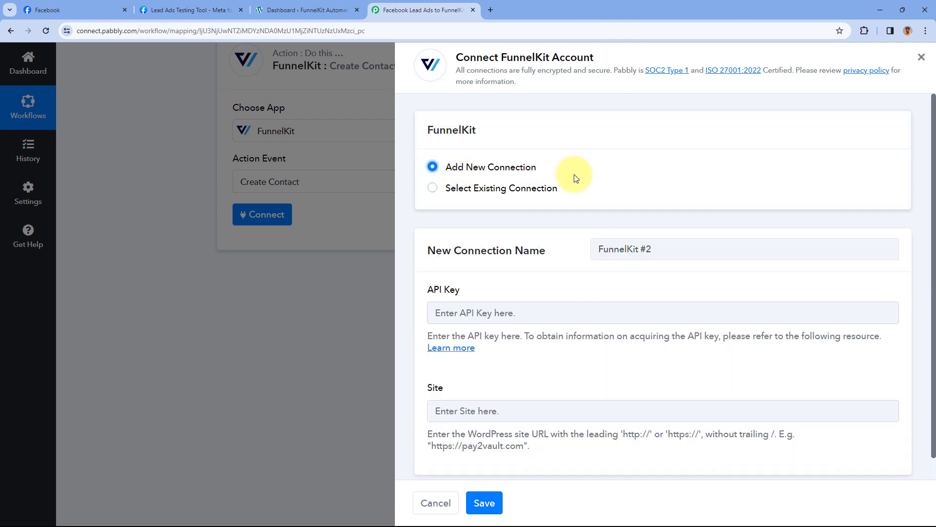
{"action": "scroll", "coordinate": [573, 180], "scroll_direction": "down", "scroll_amount": 1}
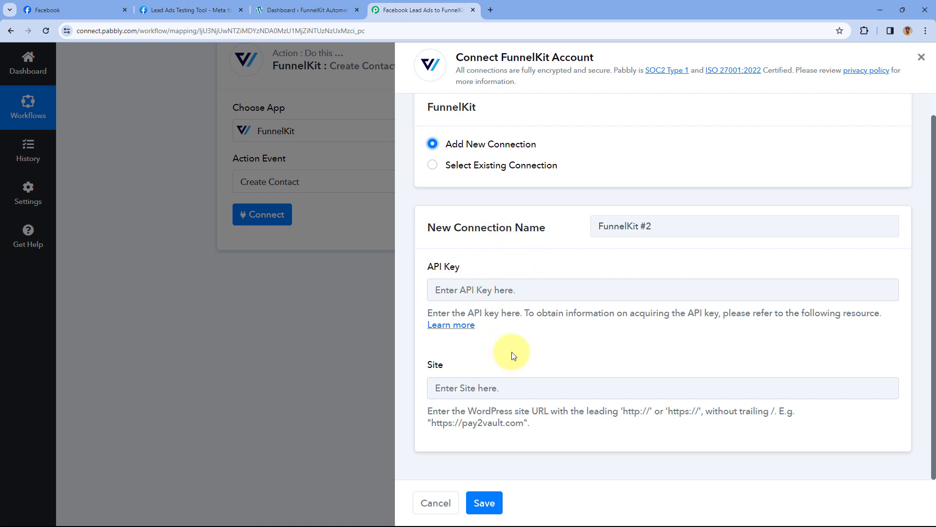
- In WordPress, show FunnelKit Automations' Settings > Public API tab, which lists no API keys yet
{"action": "left_click", "coordinate": [312, 10]}
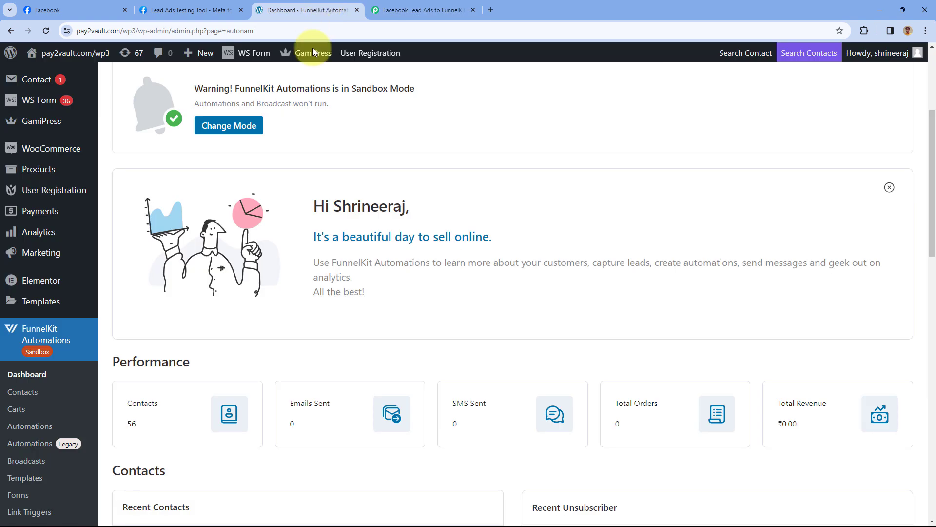
{"action": "scroll", "coordinate": [353, 167], "scroll_direction": "down", "scroll_amount": 4}
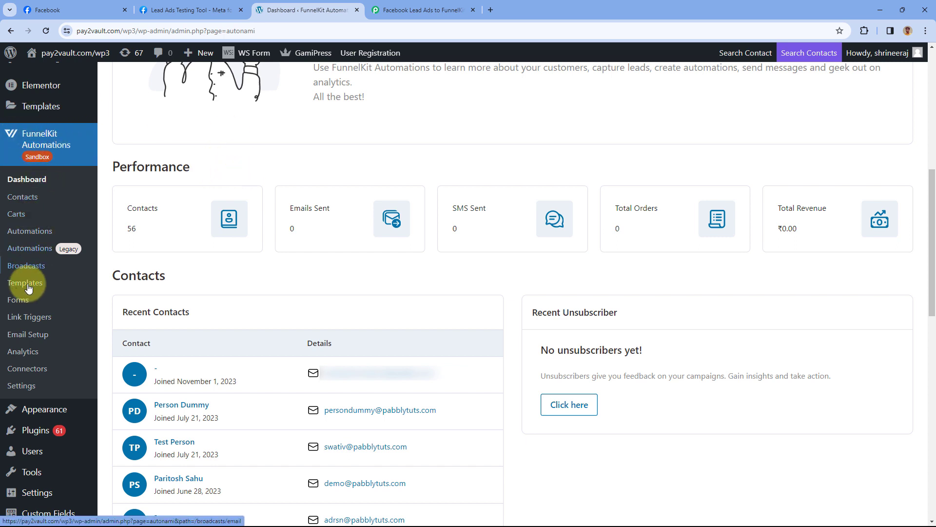
{"action": "left_click", "coordinate": [22, 386]}
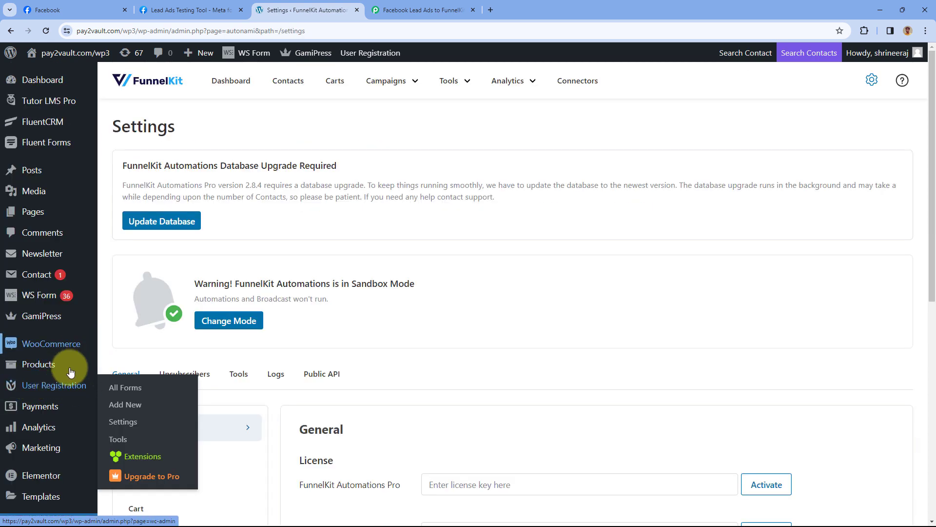
{"action": "scroll", "coordinate": [370, 342], "scroll_direction": "down", "scroll_amount": 4}
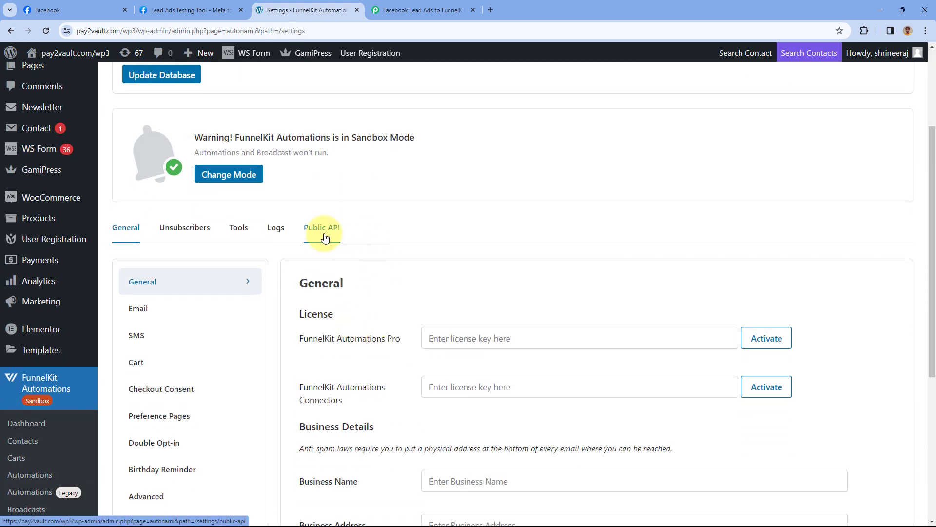
{"action": "left_click", "coordinate": [322, 228]}
{"action": "scroll", "coordinate": [398, 305], "scroll_direction": "down", "scroll_amount": 1}
{"action": "scroll", "coordinate": [397, 305], "scroll_direction": "down", "scroll_amount": 4}
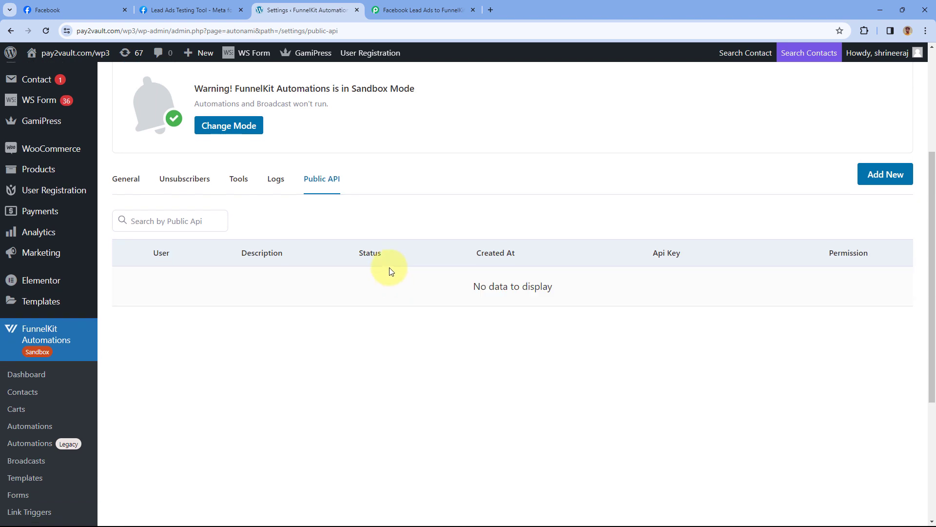
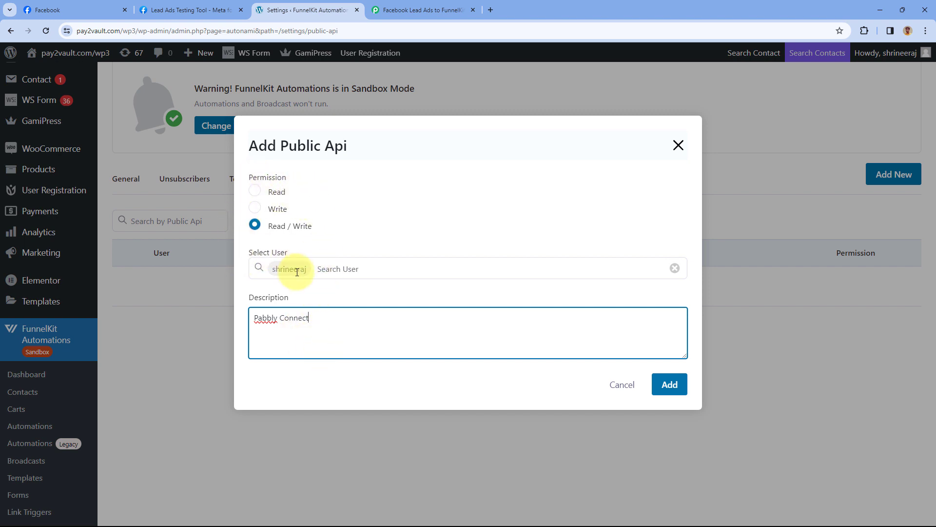
- Generate a public API key in FunnelKit Automations, copy it, and return to Pabbly Connect
{"action": "left_click", "coordinate": [669, 384]}
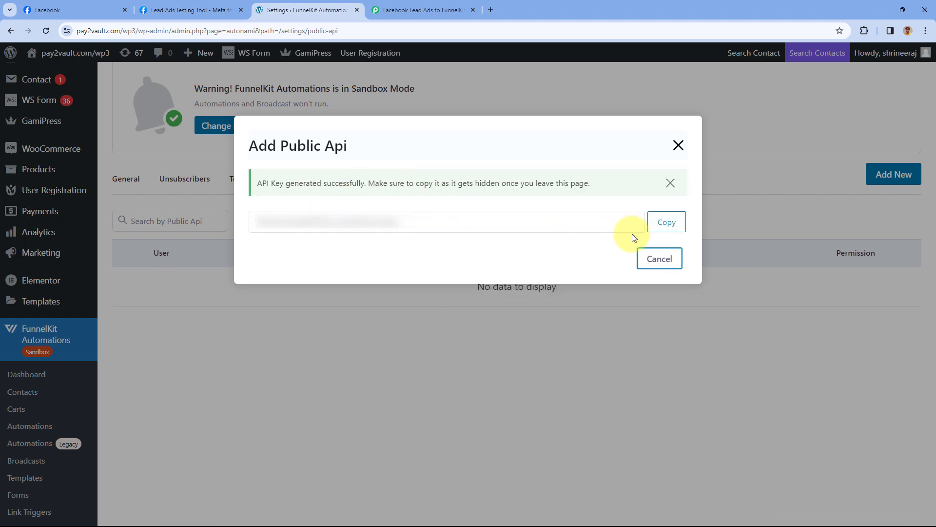
{"action": "left_click", "coordinate": [661, 226]}
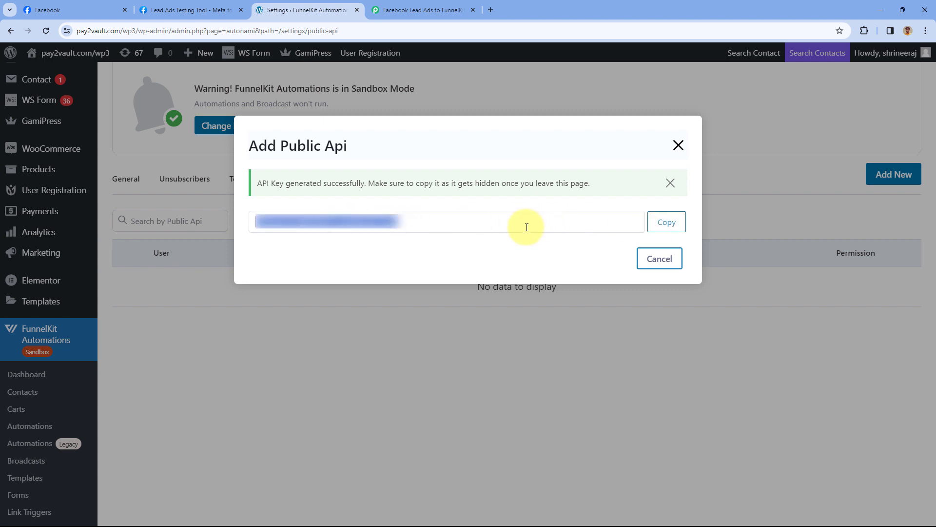
{"action": "left_click", "coordinate": [420, 10]}
- Paste the API key into the API Key field and copy the WordPress site URL
{"action": "right_click", "coordinate": [478, 285]}
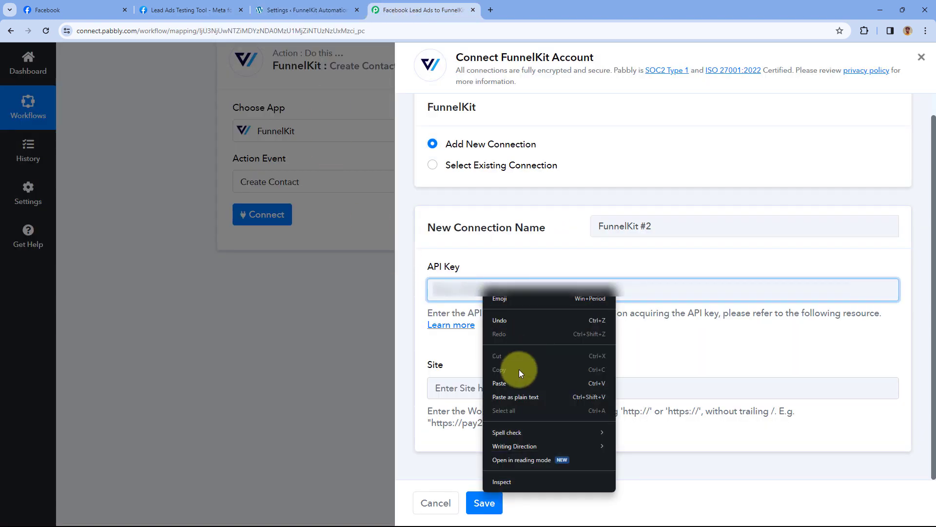
{"action": "left_click", "coordinate": [507, 386]}
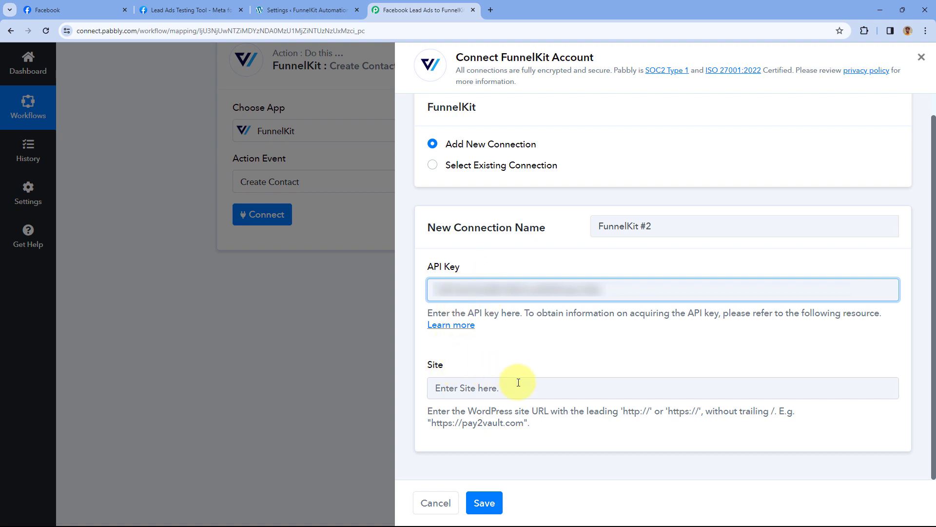
{"action": "left_click", "coordinate": [289, 6]}
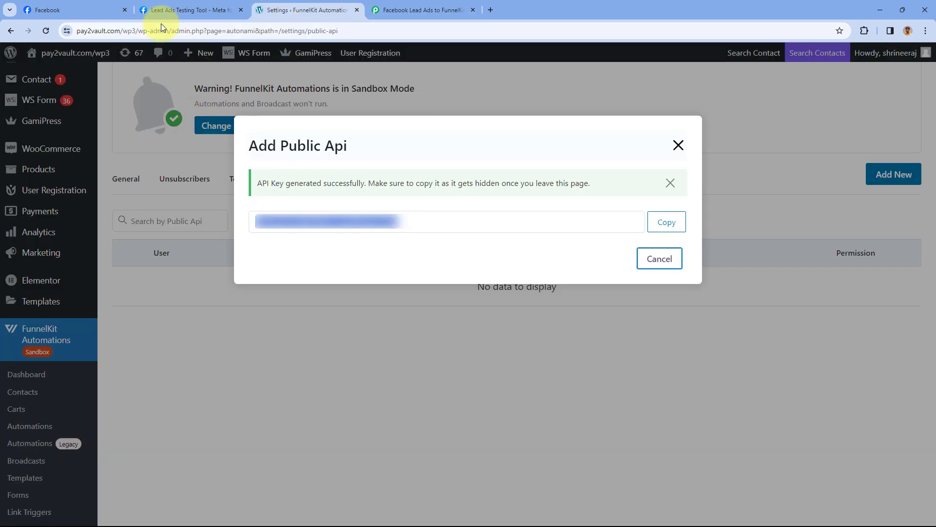
{"action": "double_click", "coordinate": [117, 30]}
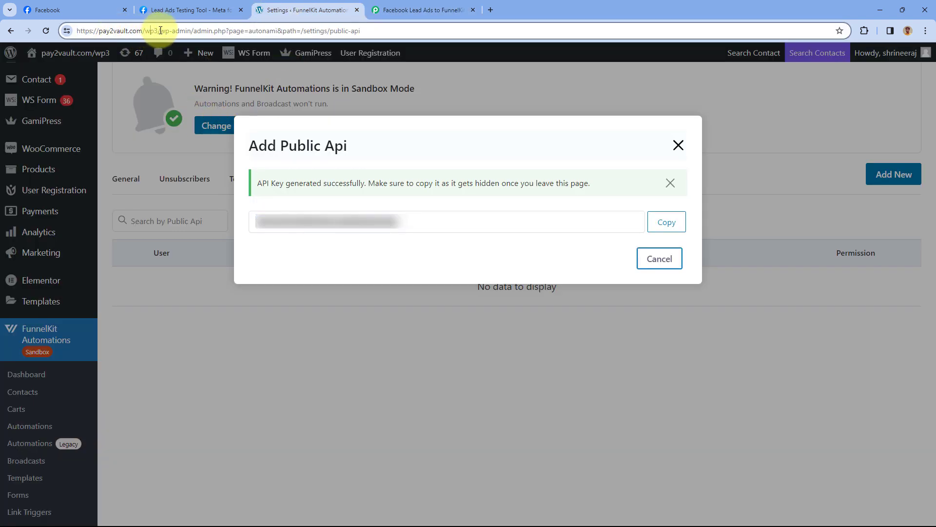
{"action": "left_click_drag", "start_coordinate": [160, 31], "coordinate": [73, 34]}
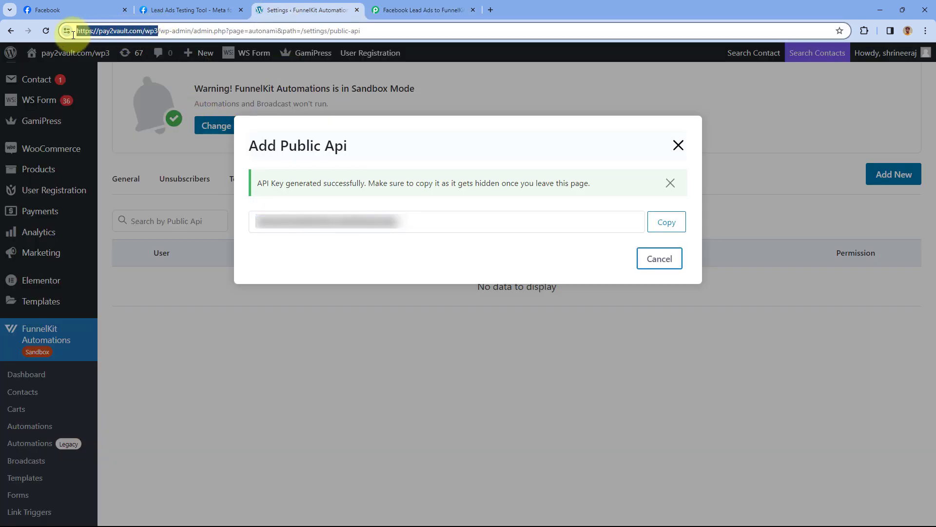
{"action": "right_click", "coordinate": [130, 31]}
{"action": "left_click", "coordinate": [171, 117]}
{"action": "left_click", "coordinate": [385, 9]}
{"action": "left_click", "coordinate": [475, 383]}
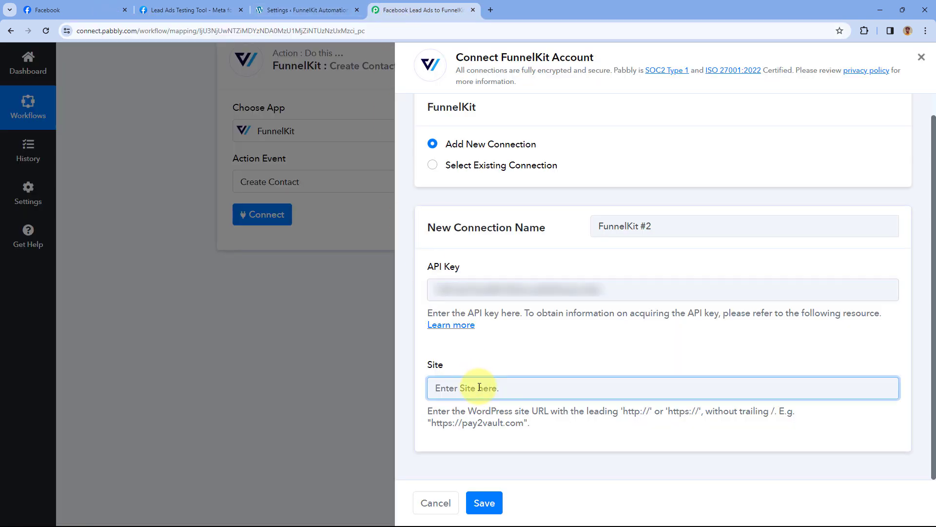
{"action": "left_click", "coordinate": [513, 360]}
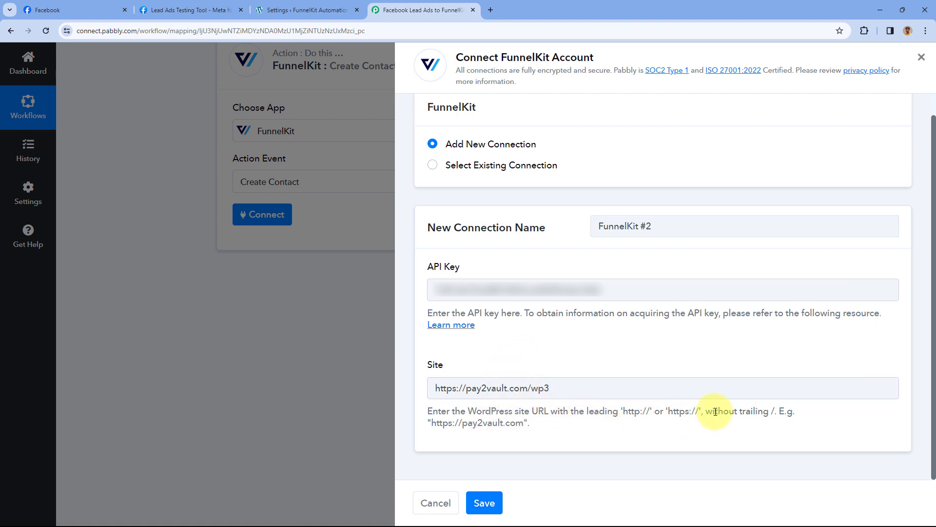
{"action": "left_click", "coordinate": [592, 389]}
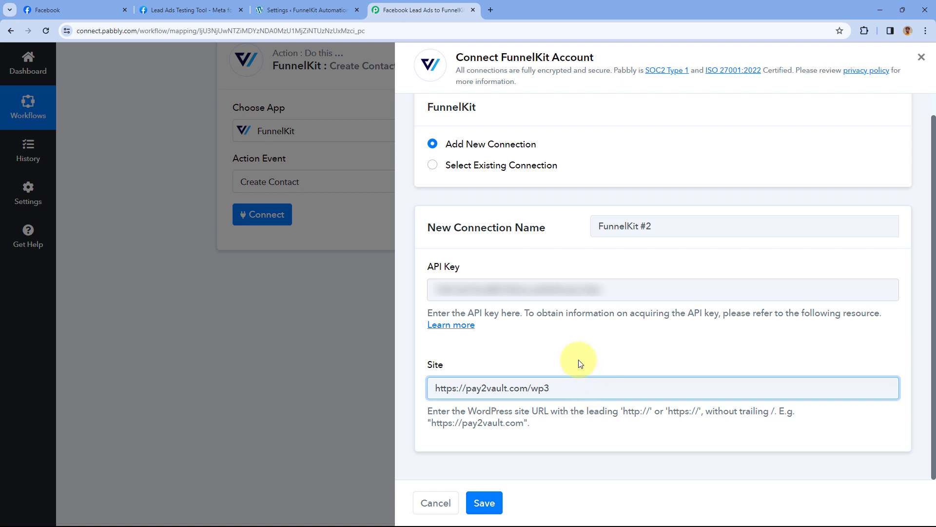
{"action": "left_click", "coordinate": [586, 374]}
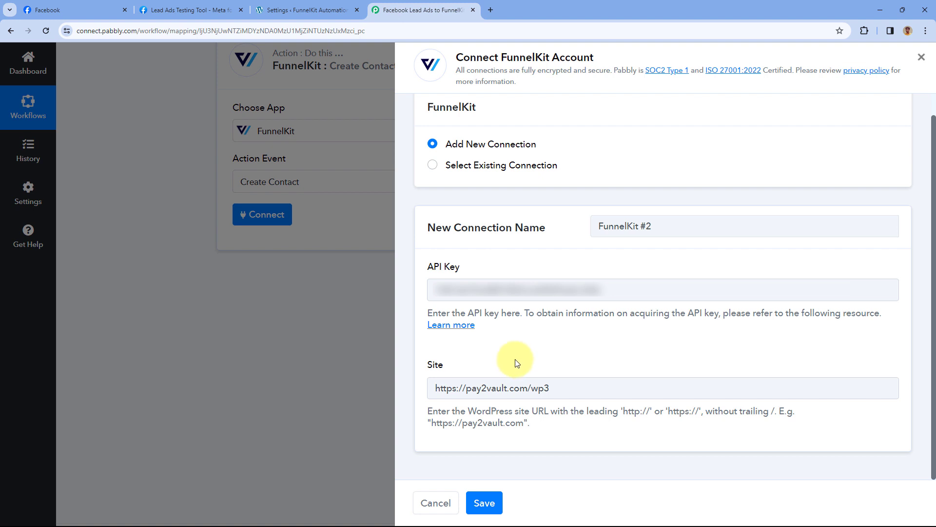
{"action": "left_click", "coordinate": [489, 503]}
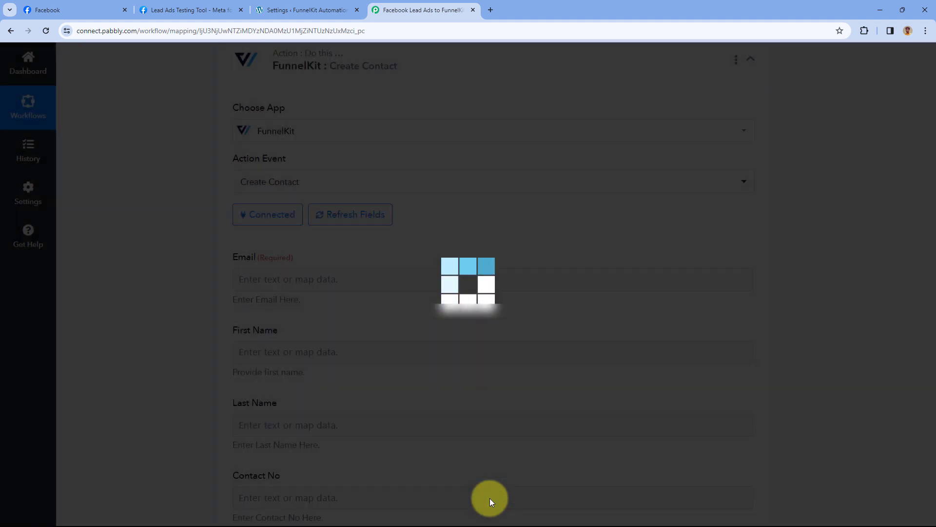
- Expand the Facebook Lead Ads trigger and review the test lead's first name, last name, email and phone
{"action": "scroll", "coordinate": [186, 217], "scroll_direction": "down", "scroll_amount": 1}
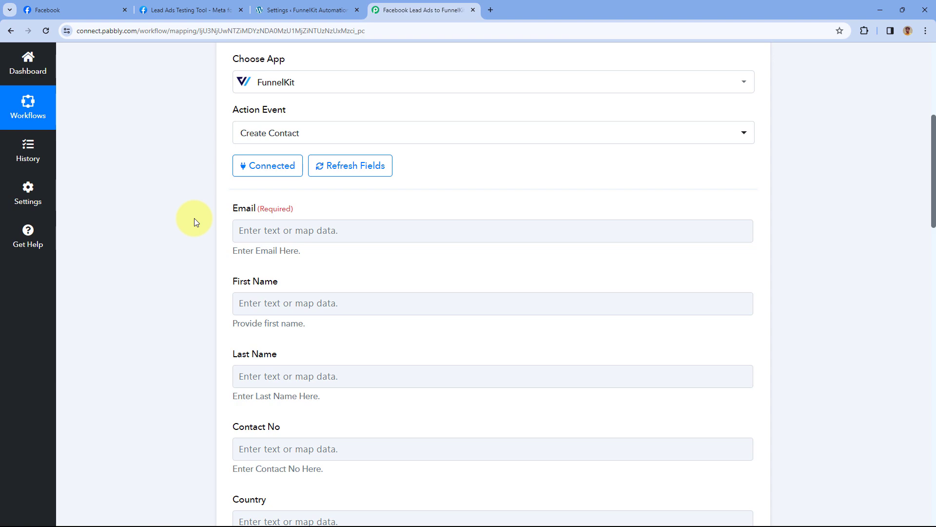
{"action": "scroll", "coordinate": [194, 218], "scroll_direction": "up", "scroll_amount": 5}
{"action": "left_click", "coordinate": [281, 220]}
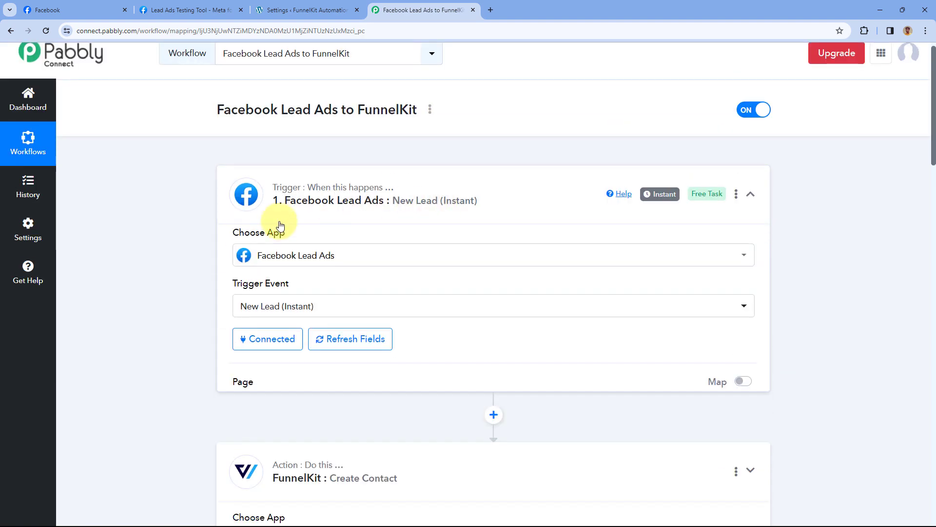
{"action": "scroll", "coordinate": [195, 260], "scroll_direction": "down", "scroll_amount": 5}
{"action": "scroll", "coordinate": [194, 250], "scroll_direction": "down", "scroll_amount": 2}
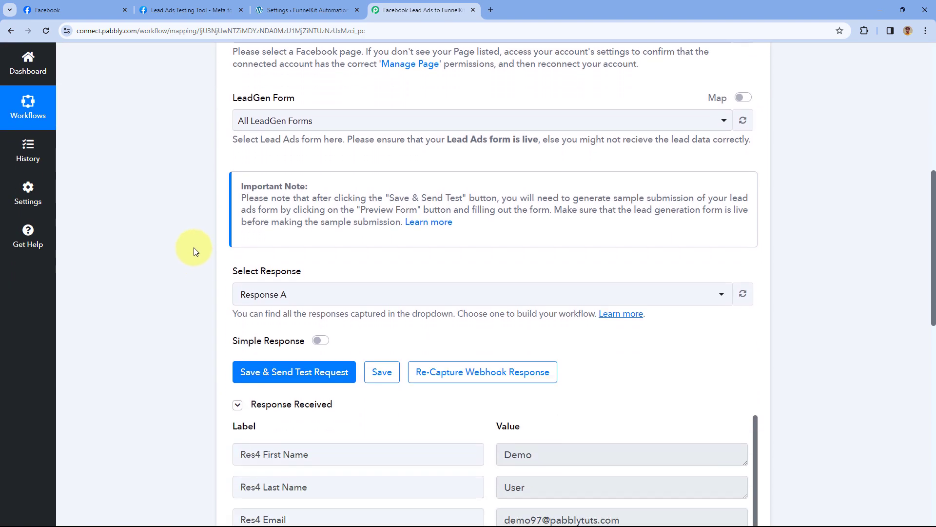
{"action": "scroll", "coordinate": [194, 241], "scroll_direction": "down", "scroll_amount": 6}
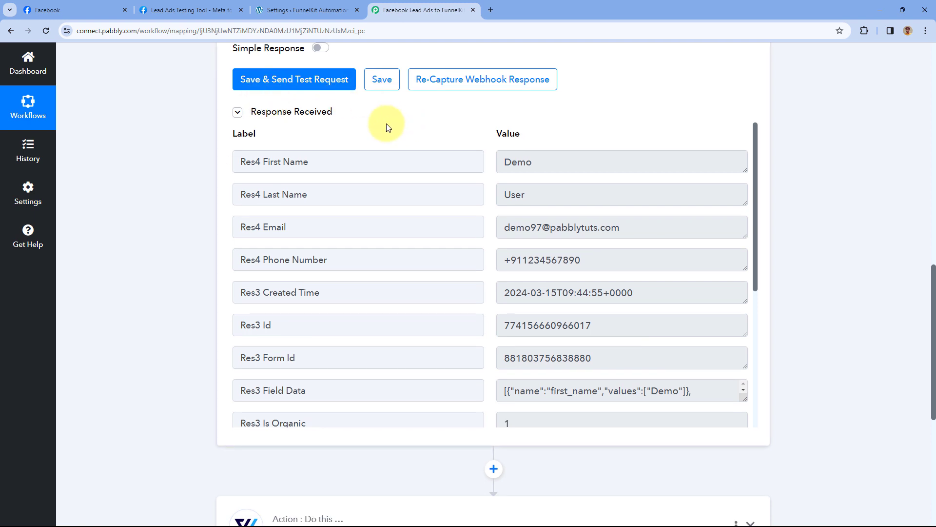
{"action": "double_click", "coordinate": [549, 159]}
{"action": "left_click_drag", "start_coordinate": [536, 196], "coordinate": [485, 194]}
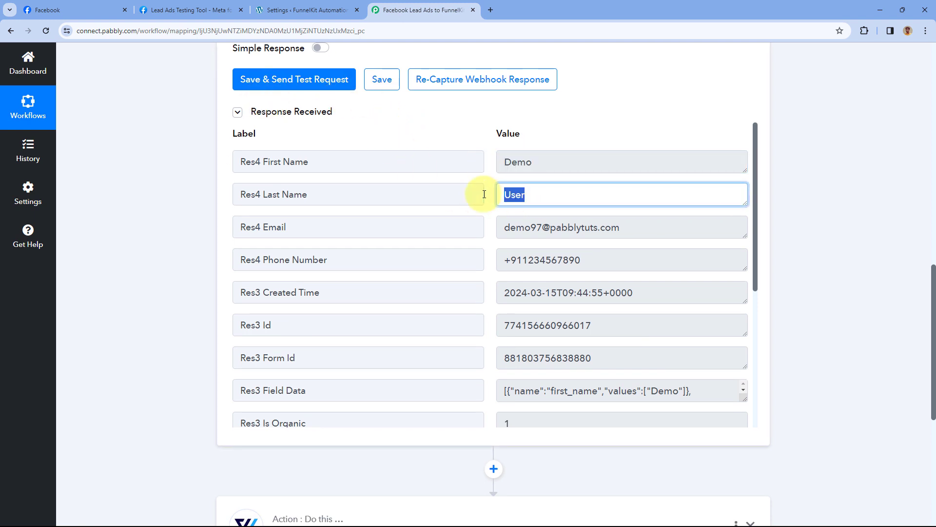
{"action": "left_click_drag", "start_coordinate": [628, 230], "coordinate": [460, 232]}
{"action": "left_click_drag", "start_coordinate": [595, 262], "coordinate": [487, 246]}
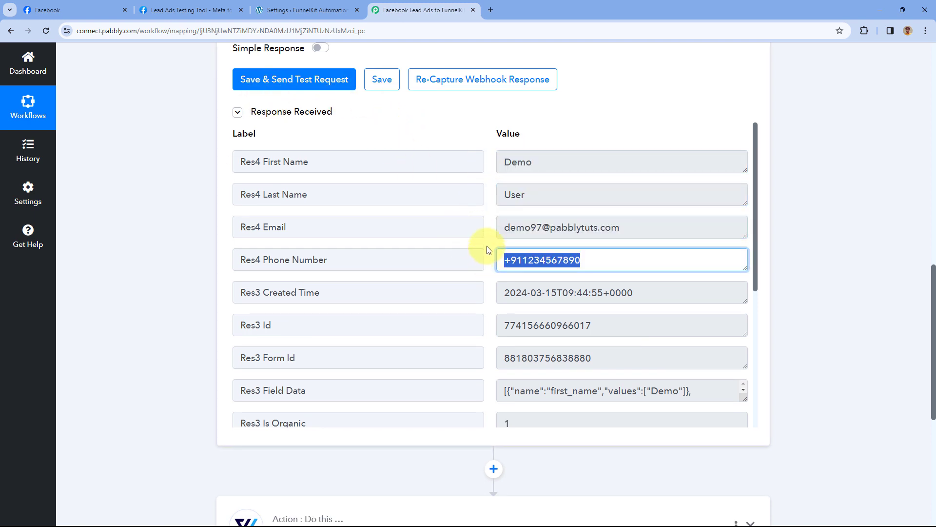
{"action": "left_click", "coordinate": [487, 245]}
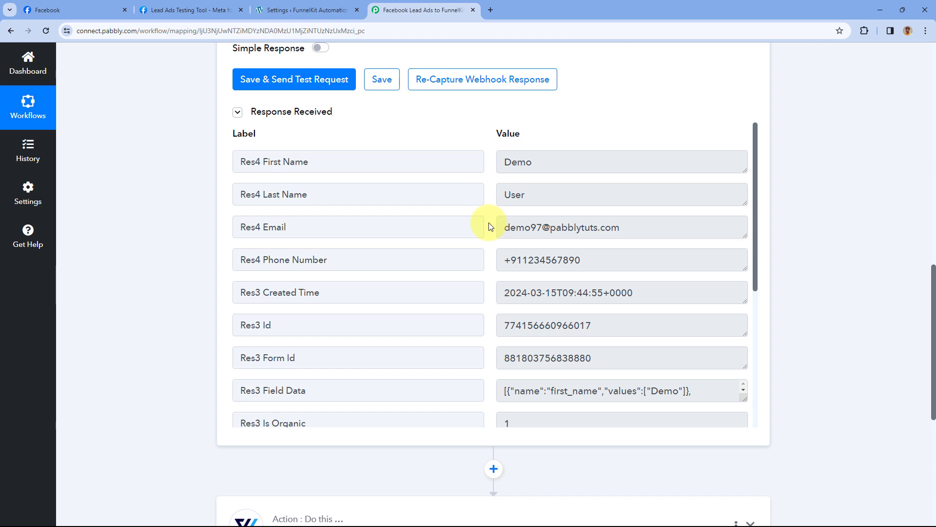
- Expand the FunnelKit Create Contact action and scroll to its fields
{"action": "scroll", "coordinate": [249, 275], "scroll_direction": "down", "scroll_amount": 6}
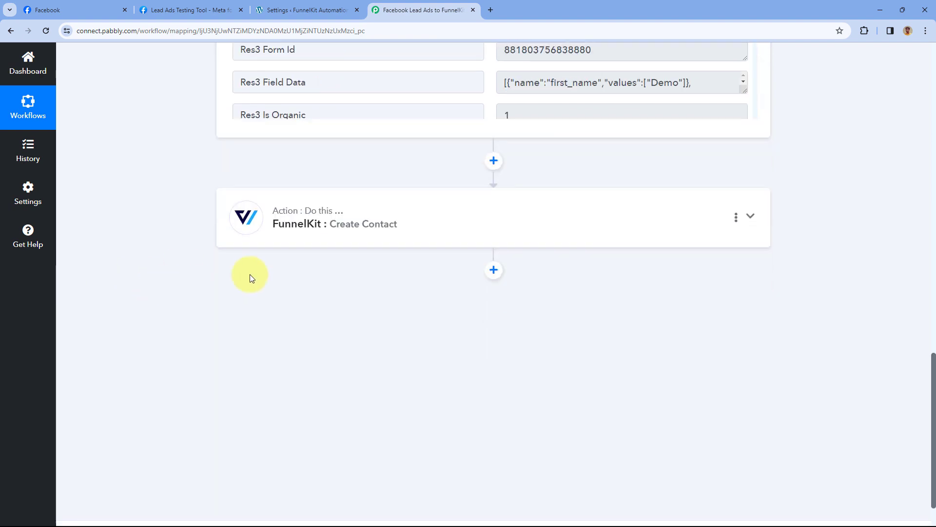
{"action": "left_click", "coordinate": [388, 200]}
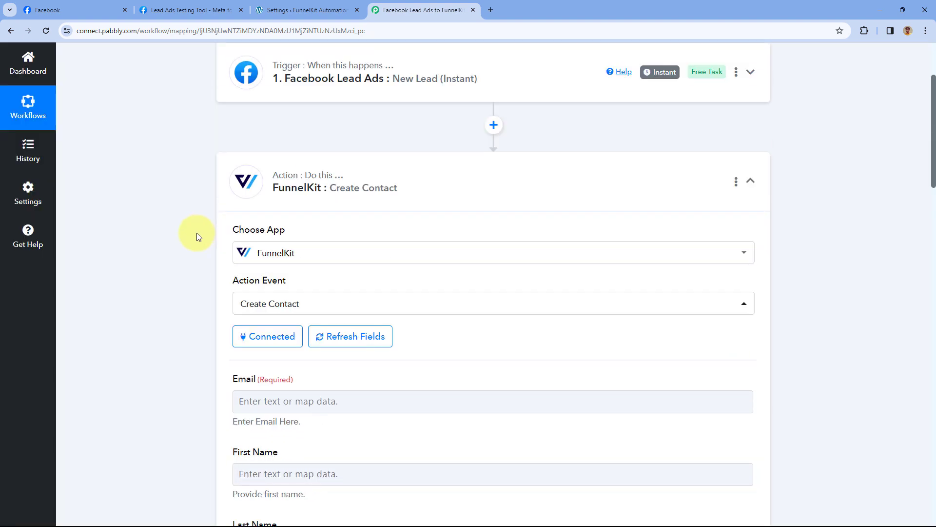
{"action": "scroll", "coordinate": [210, 262], "scroll_direction": "down", "scroll_amount": 2}
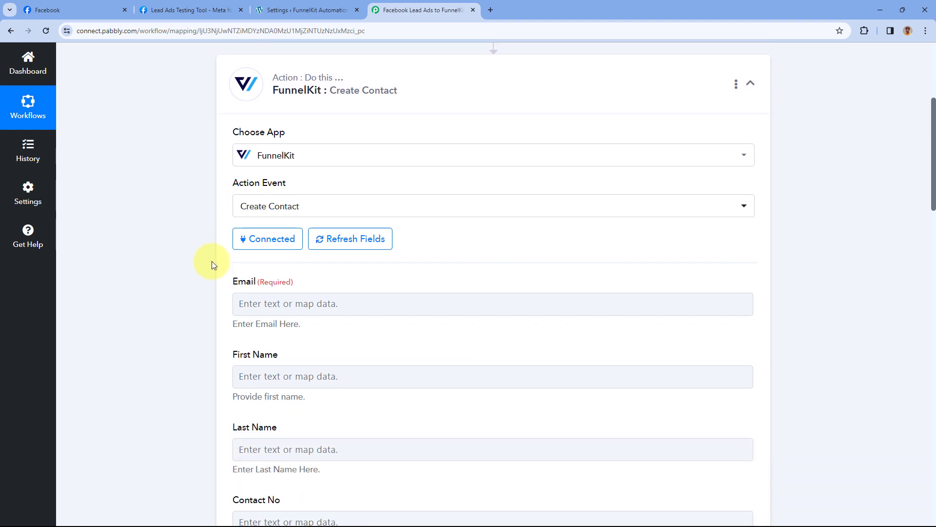
{"action": "scroll", "coordinate": [212, 238], "scroll_direction": "down", "scroll_amount": 1}
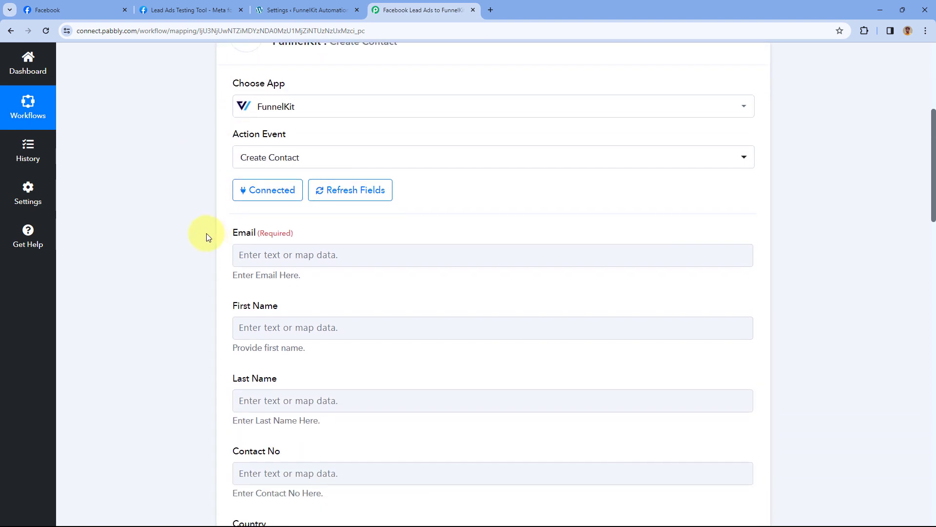
{"action": "scroll", "coordinate": [207, 237], "scroll_direction": "down", "scroll_amount": 1}
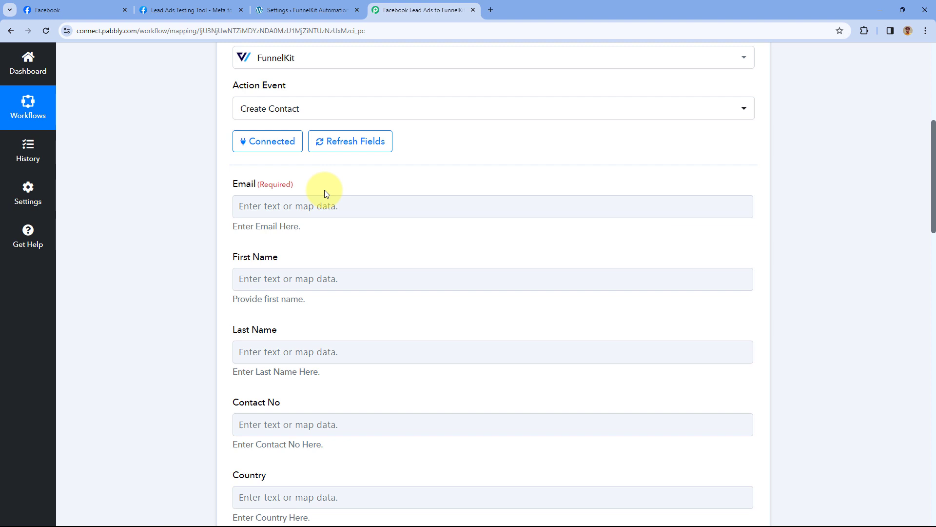
- Map the Email field to the Facebook lead's Res4 Email value
{"action": "left_click", "coordinate": [255, 206]}
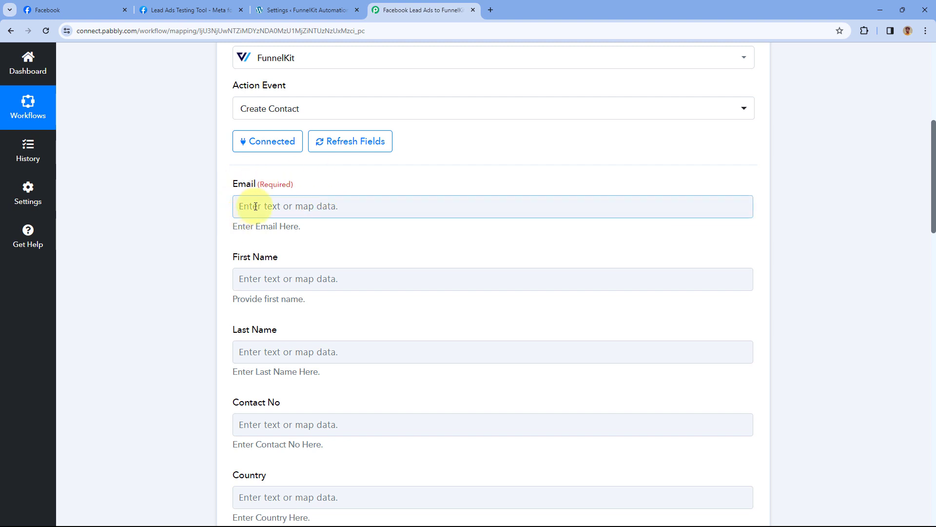
{"action": "left_click", "coordinate": [255, 206]}
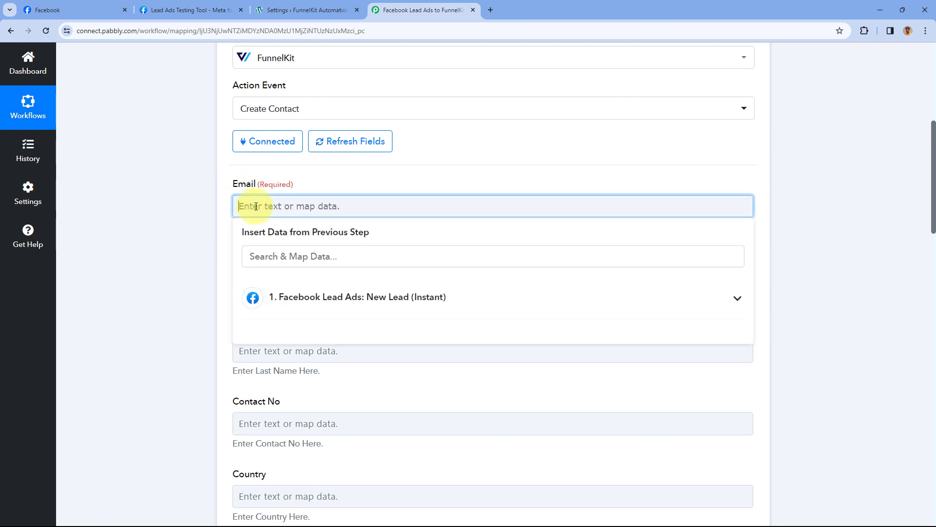
{"action": "left_click", "coordinate": [394, 302]}
{"action": "scroll", "coordinate": [215, 287], "scroll_direction": "down", "scroll_amount": 2}
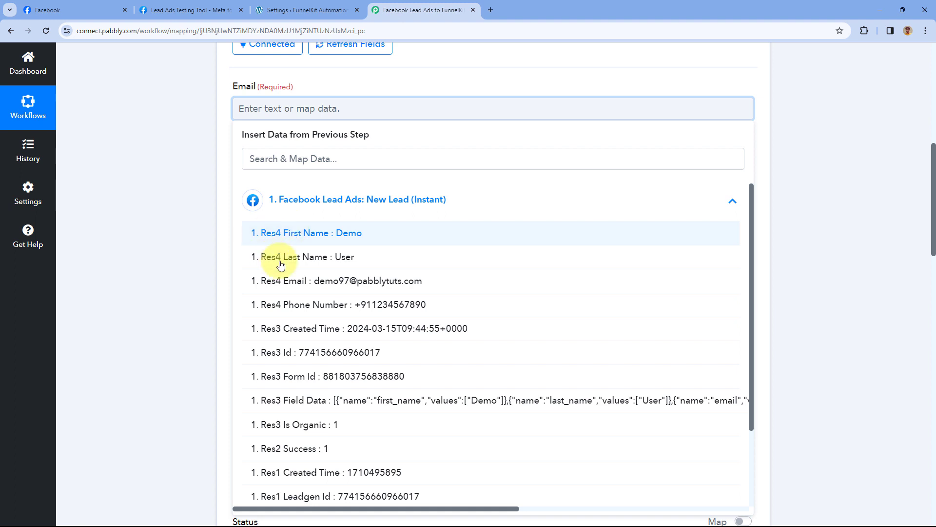
{"action": "left_click", "coordinate": [274, 286]}
{"action": "left_click", "coordinate": [209, 178]}
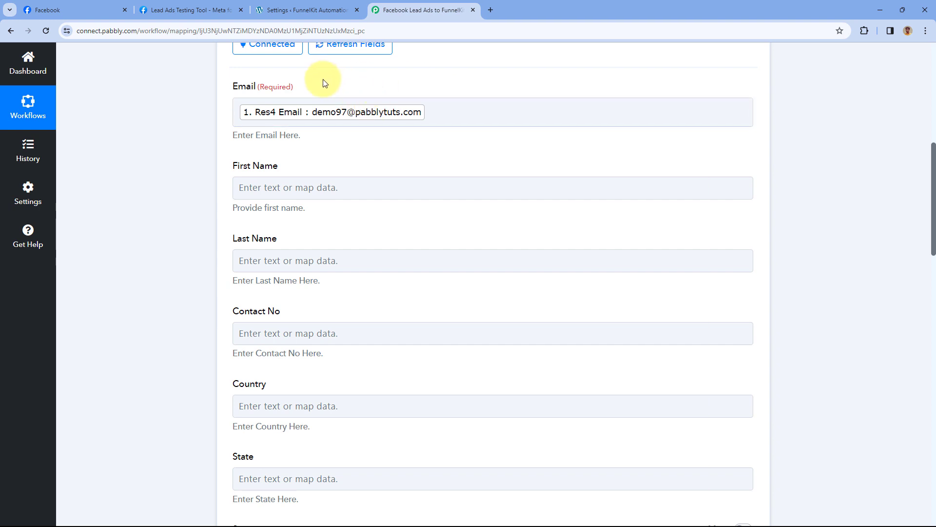
{"action": "left_click", "coordinate": [218, 6]}
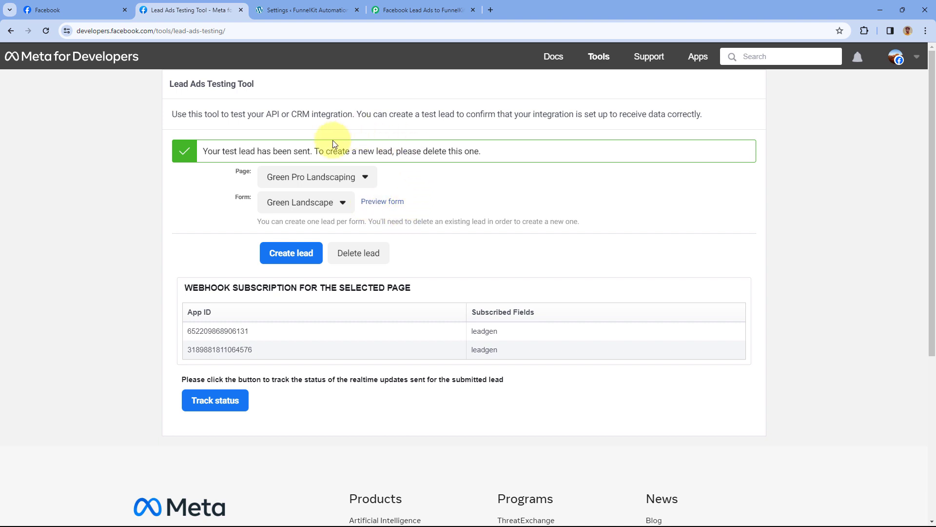
{"action": "left_click", "coordinate": [410, 10]}
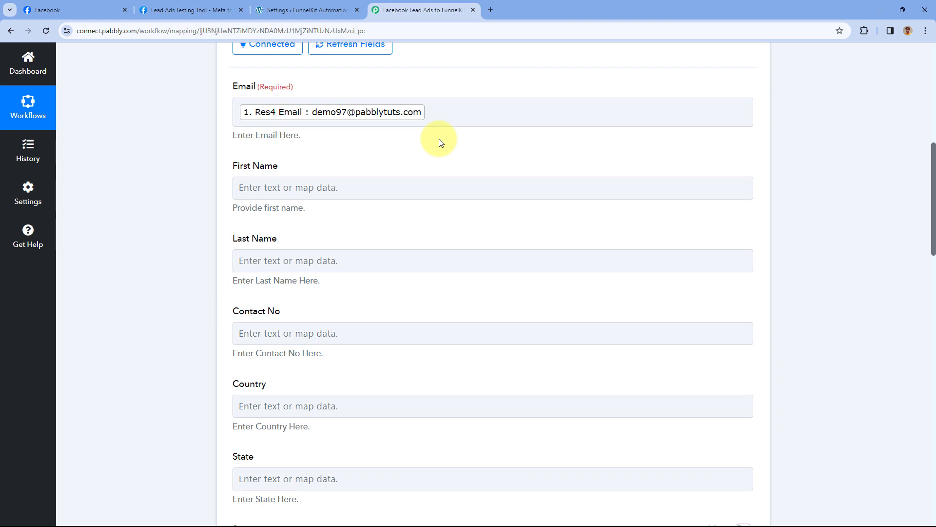
- Map First Name and Last Name to the lead's Res4 First Name and Res4 Last Name
{"action": "scroll", "coordinate": [330, 137], "scroll_direction": "down", "scroll_amount": 1}
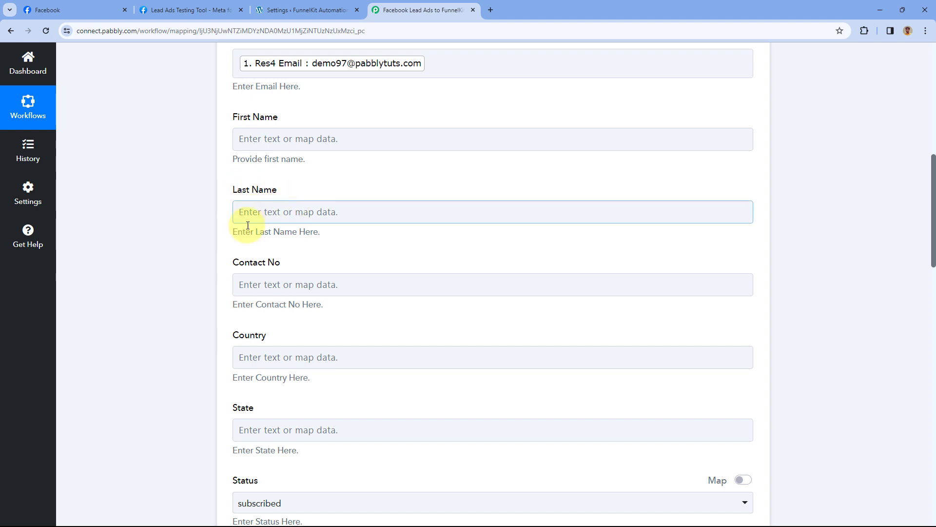
{"action": "left_click", "coordinate": [281, 142]}
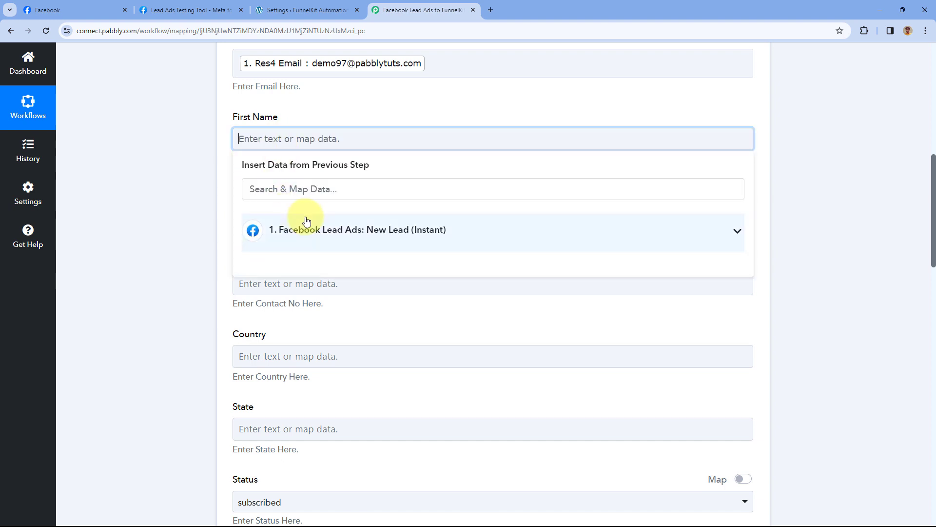
{"action": "left_click", "coordinate": [303, 231]}
{"action": "left_click", "coordinate": [247, 262]}
{"action": "left_click", "coordinate": [201, 194]}
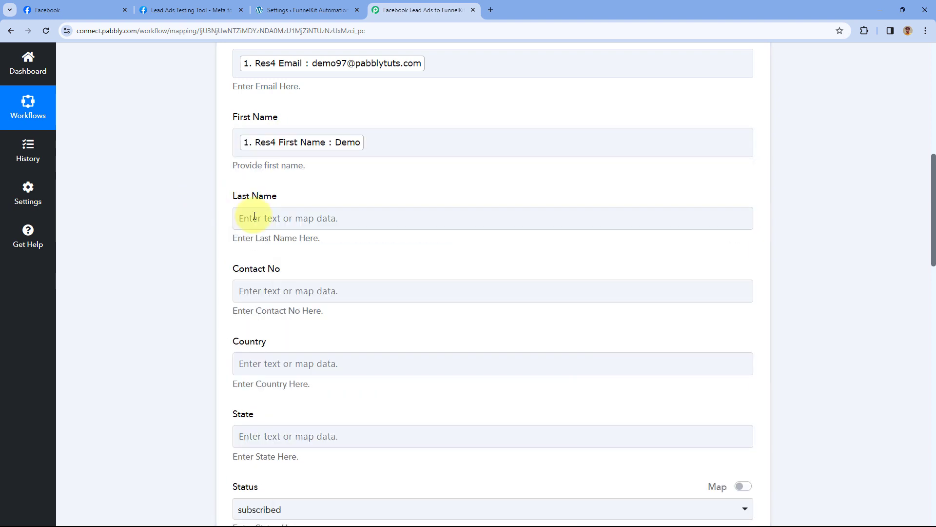
{"action": "left_click", "coordinate": [242, 217]}
{"action": "scroll", "coordinate": [216, 225], "scroll_direction": "down", "scroll_amount": 1}
{"action": "left_click", "coordinate": [297, 259]}
{"action": "left_click", "coordinate": [314, 317]}
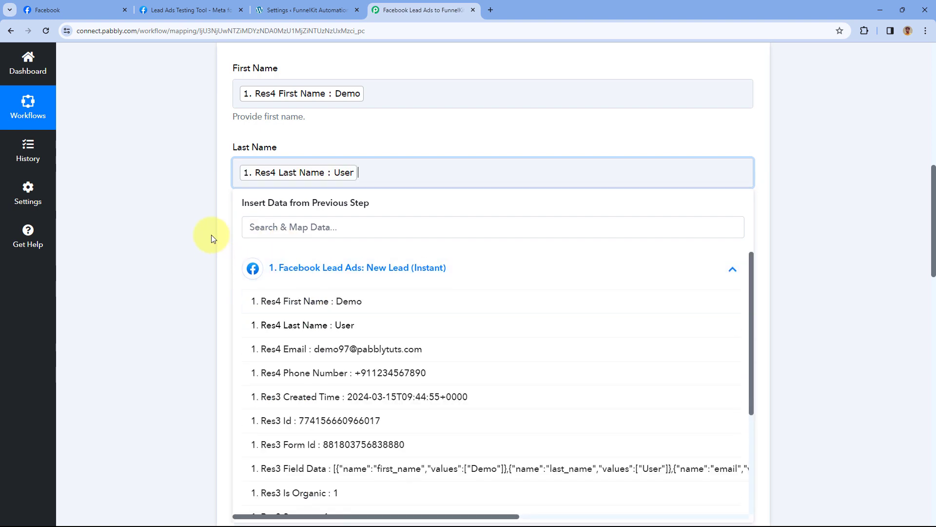
- Map Contact No to the lead's Res4 Phone Number and scroll through the remaining fields
{"action": "left_click", "coordinate": [204, 226]}
{"action": "scroll", "coordinate": [204, 226], "scroll_direction": "down", "scroll_amount": 1}
{"action": "left_click", "coordinate": [259, 199]}
{"action": "left_click", "coordinate": [302, 292]}
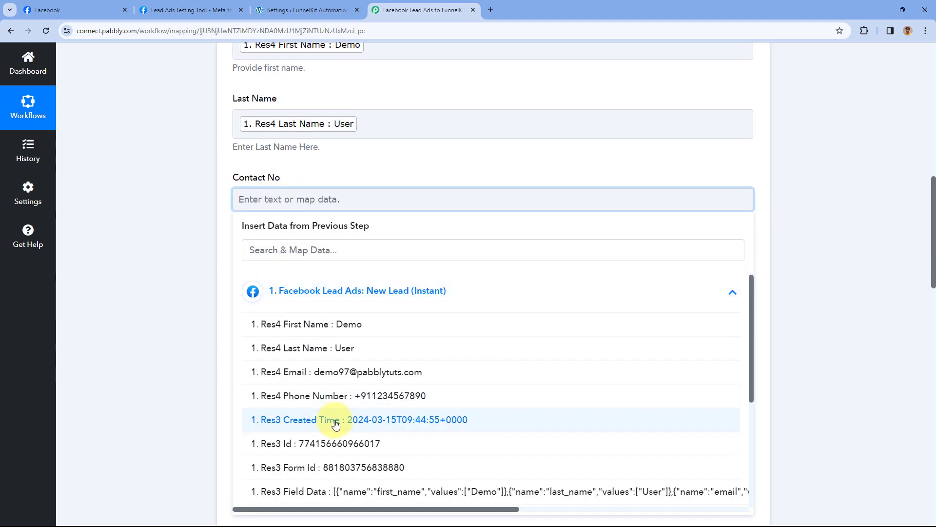
{"action": "left_click", "coordinate": [312, 395]}
{"action": "scroll", "coordinate": [211, 253], "scroll_direction": "down", "scroll_amount": 3}
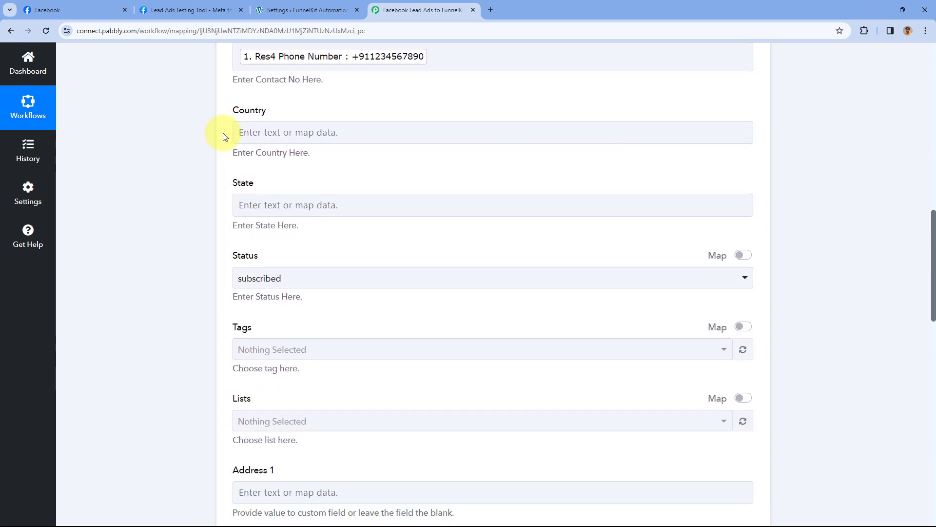
{"action": "scroll", "coordinate": [229, 197], "scroll_direction": "down", "scroll_amount": 2}
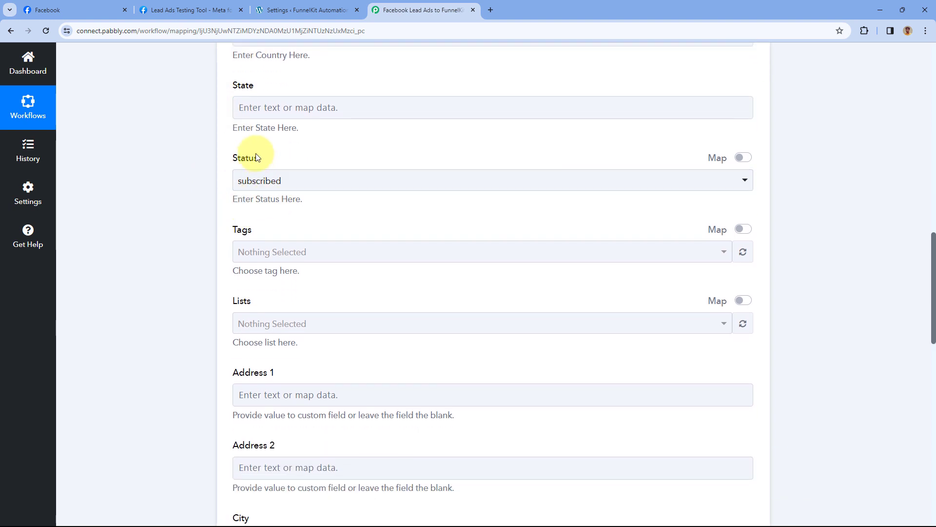
{"action": "scroll", "coordinate": [223, 266], "scroll_direction": "down", "scroll_amount": 1}
{"action": "scroll", "coordinate": [215, 370], "scroll_direction": "down", "scroll_amount": 4}
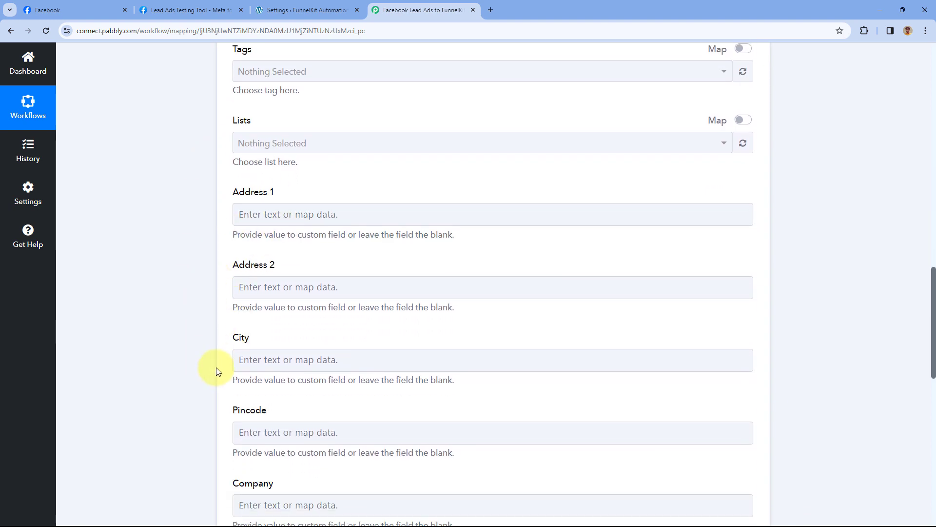
{"action": "scroll", "coordinate": [224, 372], "scroll_direction": "down", "scroll_amount": 4}
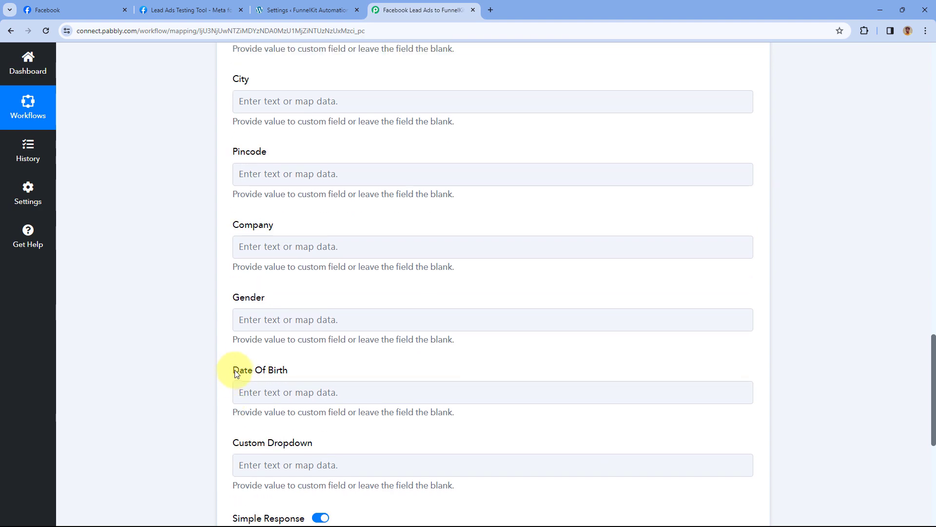
{"action": "scroll", "coordinate": [303, 324], "scroll_direction": "up", "scroll_amount": 4}
{"action": "scroll", "coordinate": [313, 262], "scroll_direction": "up", "scroll_amount": 5}
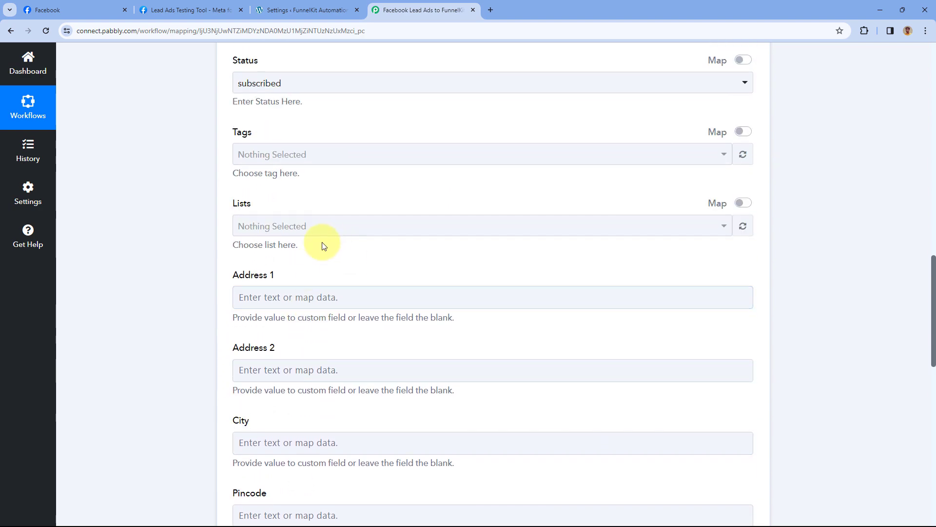
{"action": "scroll", "coordinate": [323, 233], "scroll_direction": "up", "scroll_amount": 2}
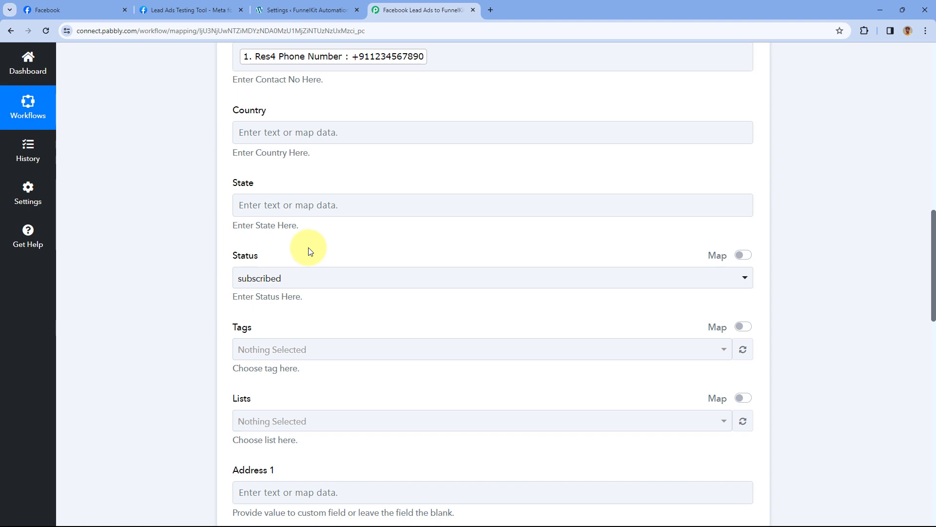
{"action": "scroll", "coordinate": [311, 251], "scroll_direction": "down", "scroll_amount": 2}
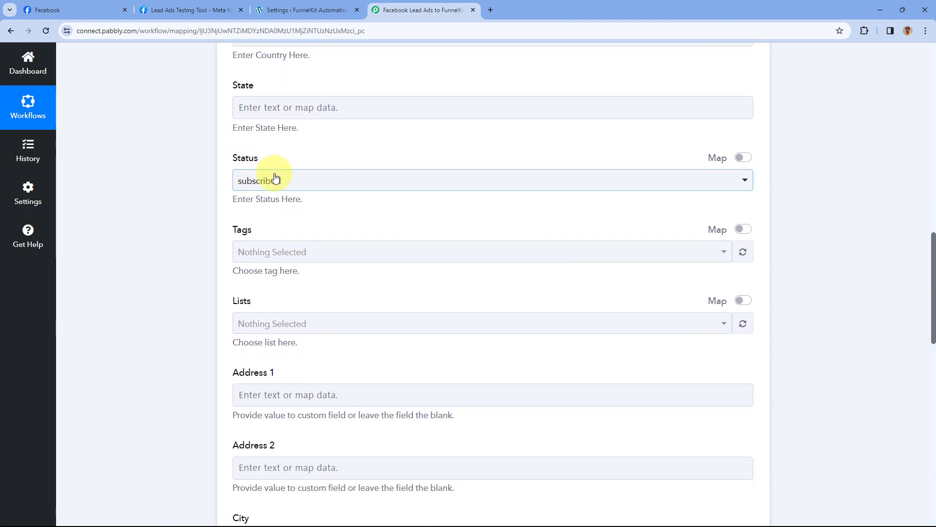
- Keep Status subscribed, add the tag test, and add contacts to List1
{"action": "left_click", "coordinate": [308, 183]}
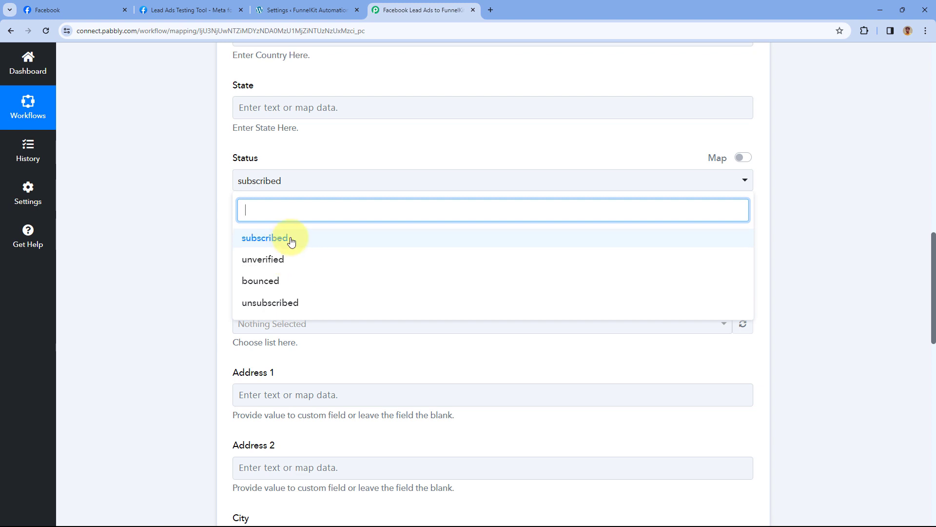
{"action": "left_click", "coordinate": [288, 239]}
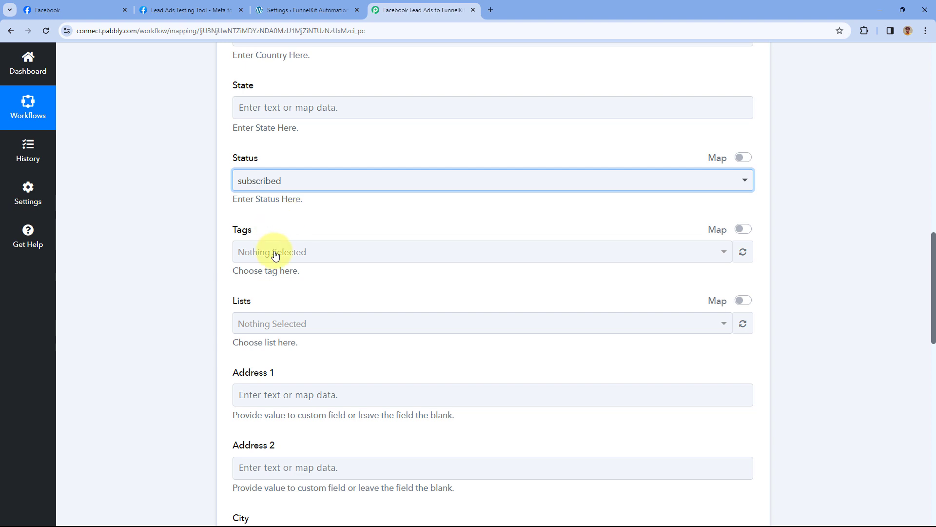
{"action": "left_click", "coordinate": [299, 252]}
{"action": "scroll", "coordinate": [307, 234], "scroll_direction": "down", "scroll_amount": 1}
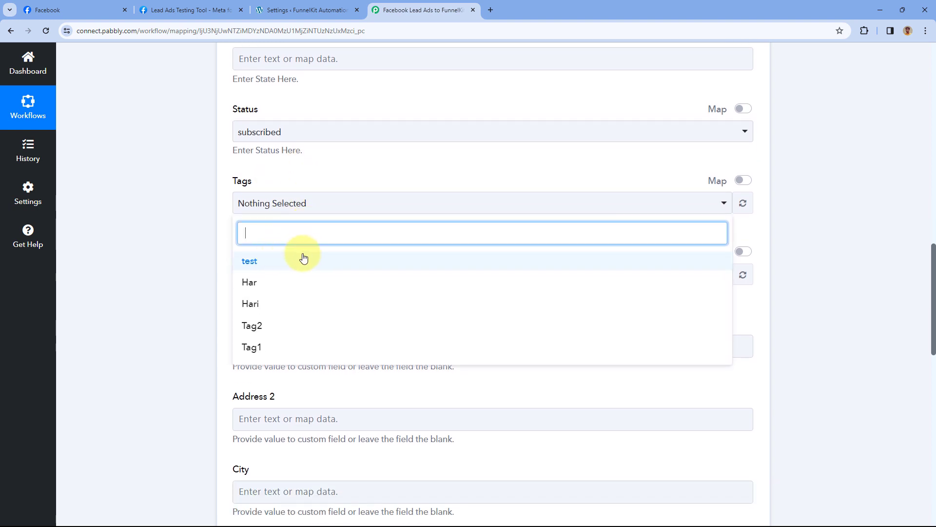
{"action": "left_click", "coordinate": [271, 267]}
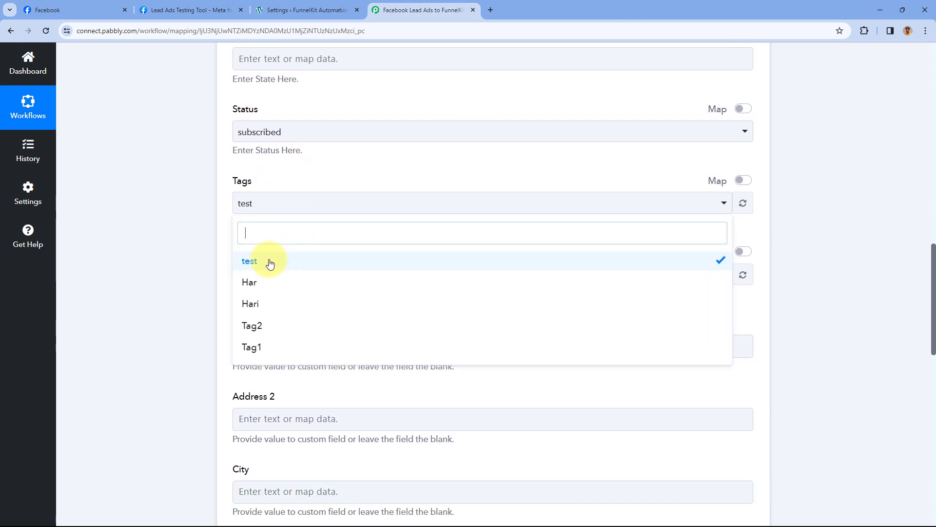
{"action": "left_click", "coordinate": [299, 177]}
{"action": "left_click", "coordinate": [289, 281]}
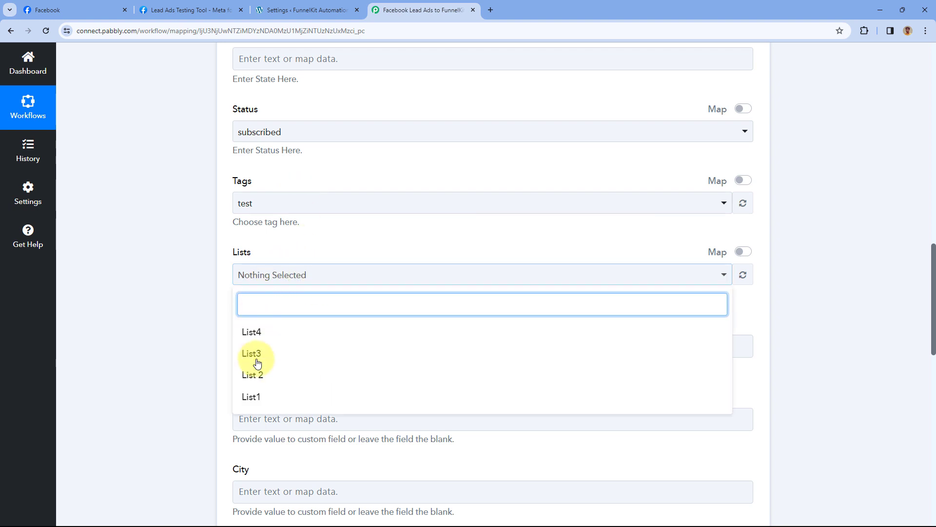
{"action": "left_click", "coordinate": [260, 398]}
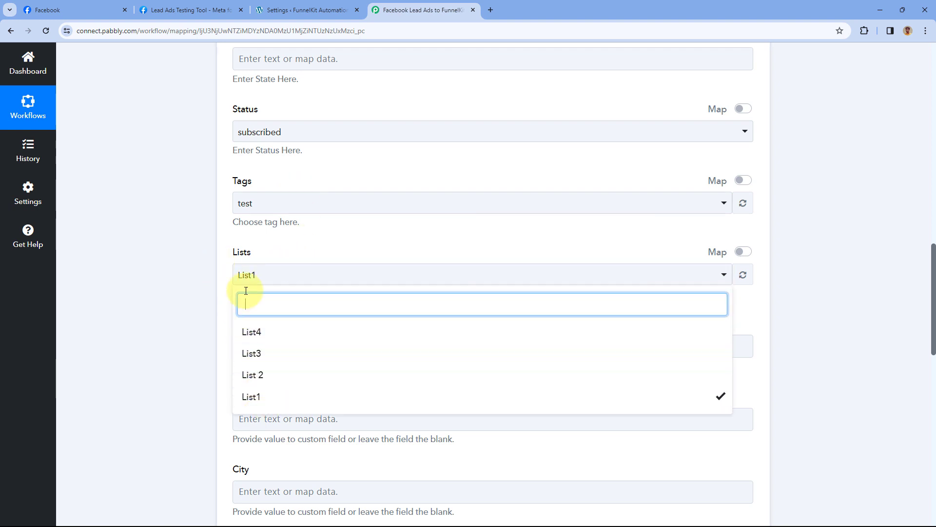
{"action": "left_click", "coordinate": [299, 252]}
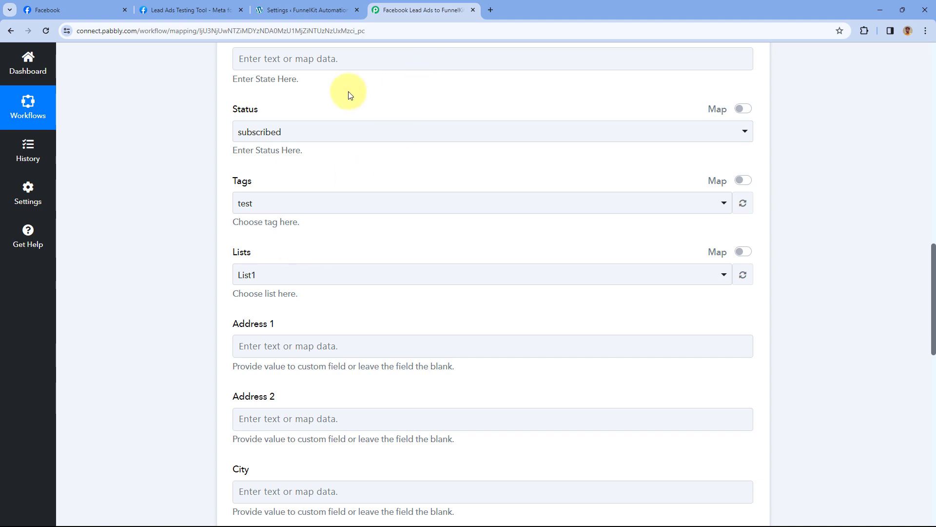
- Save the FunnelKit step and send a test request
{"action": "scroll", "coordinate": [316, 195], "scroll_direction": "down", "scroll_amount": 6}
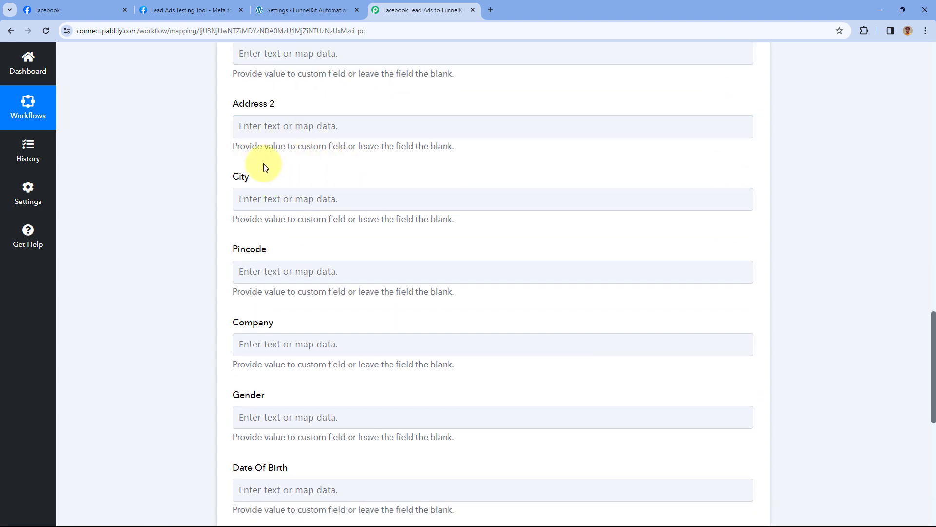
{"action": "scroll", "coordinate": [223, 215], "scroll_direction": "up", "scroll_amount": 2}
{"action": "scroll", "coordinate": [231, 228], "scroll_direction": "down", "scroll_amount": 4}
{"action": "scroll", "coordinate": [231, 228], "scroll_direction": "down", "scroll_amount": 6}
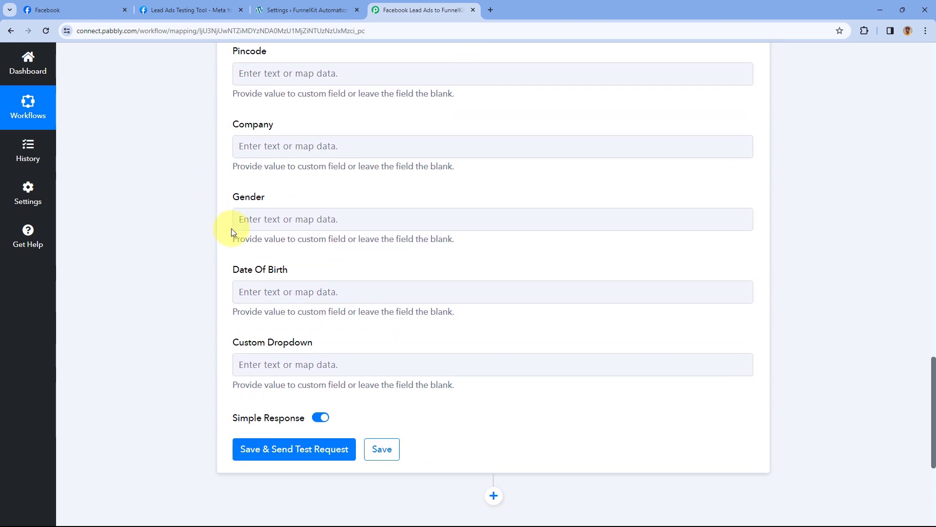
{"action": "left_click", "coordinate": [302, 257]}
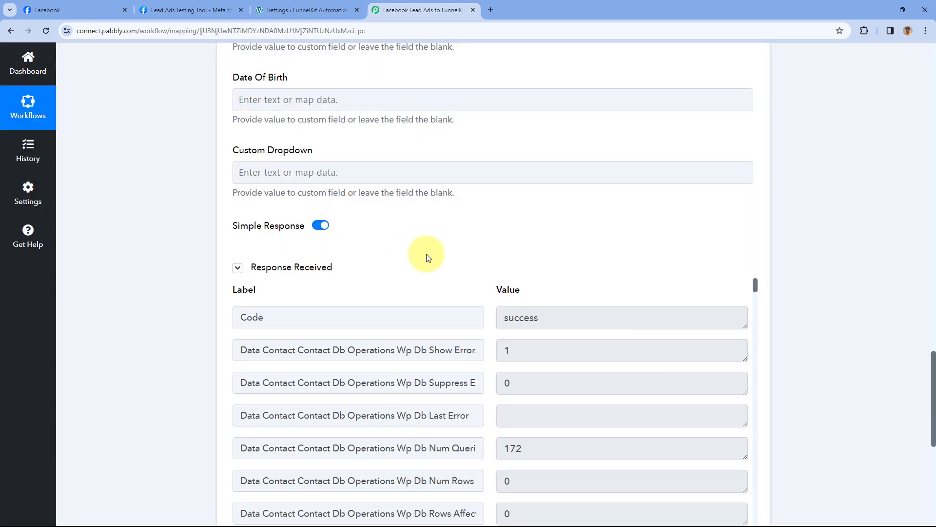
- Scroll through Response Received to confirm Code is success, then back up the form
{"action": "scroll", "coordinate": [445, 247], "scroll_direction": "down", "scroll_amount": 2}
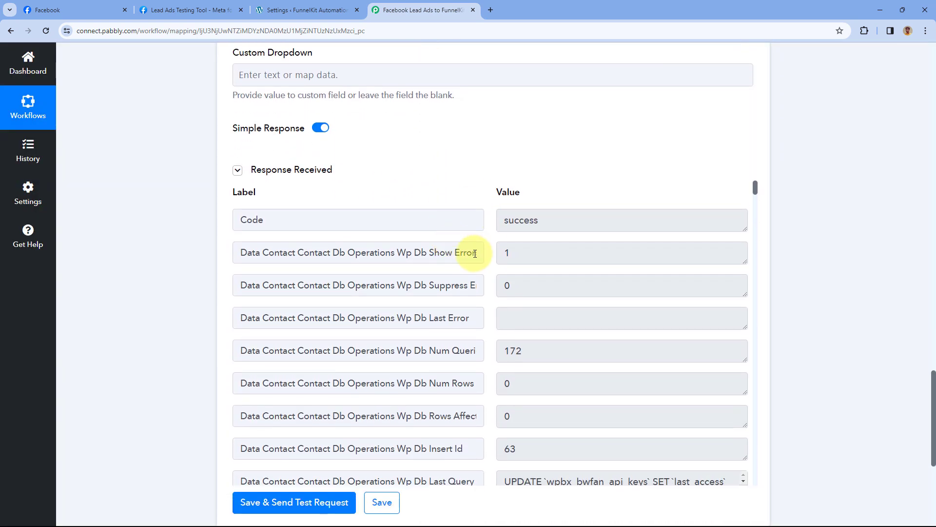
{"action": "scroll", "coordinate": [480, 281], "scroll_direction": "down", "scroll_amount": 5}
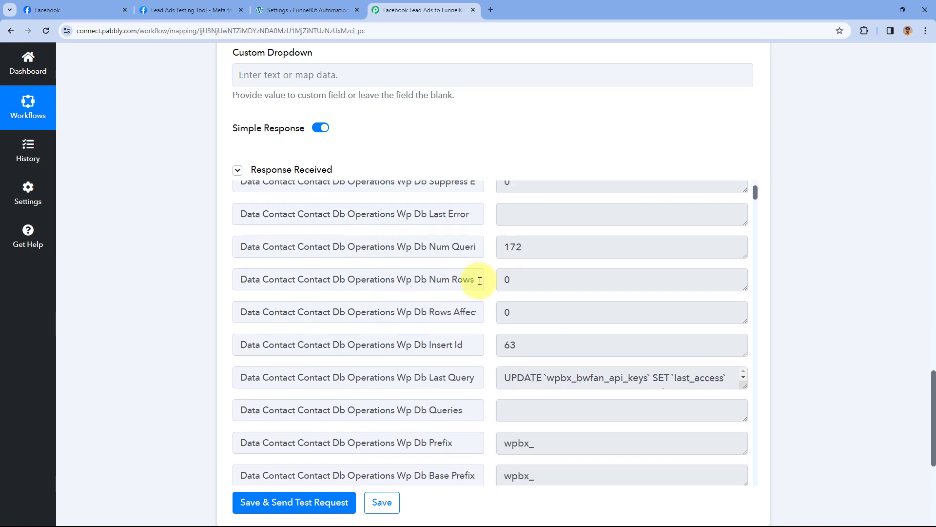
{"action": "scroll", "coordinate": [480, 281], "scroll_direction": "up", "scroll_amount": 5}
{"action": "scroll", "coordinate": [479, 281], "scroll_direction": "up", "scroll_amount": 1}
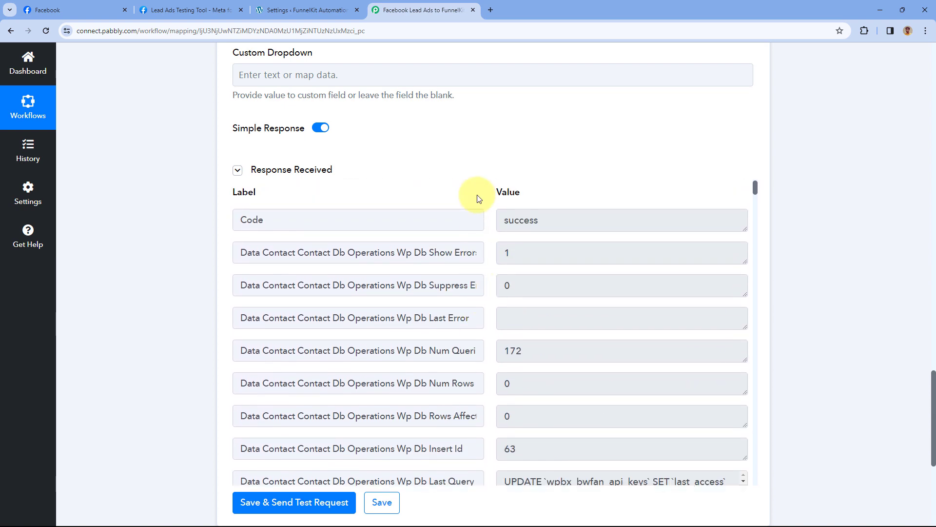
{"action": "scroll", "coordinate": [480, 202], "scroll_direction": "up", "scroll_amount": 15}
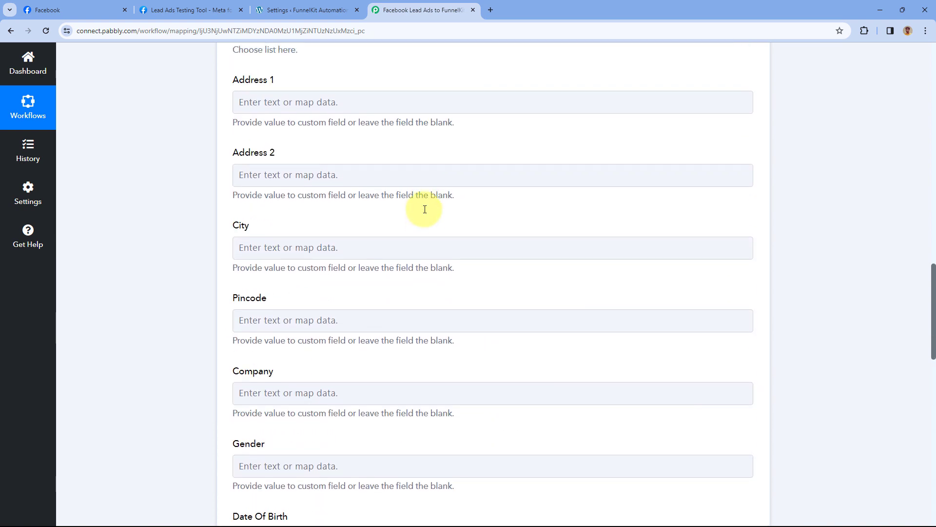
{"action": "scroll", "coordinate": [425, 210], "scroll_direction": "up", "scroll_amount": 10}
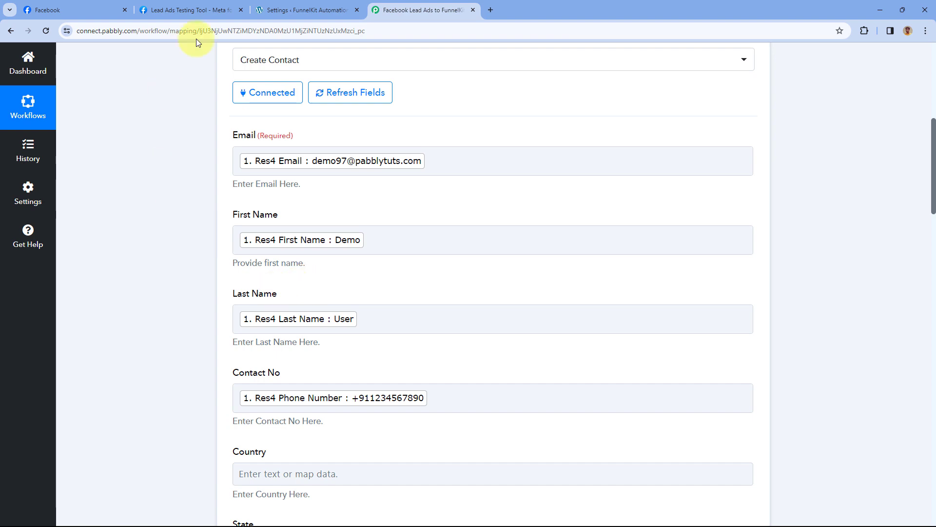
- Close the API key dialog and open the new test contact from FunnelKit's contacts page
{"action": "left_click", "coordinate": [299, 10]}
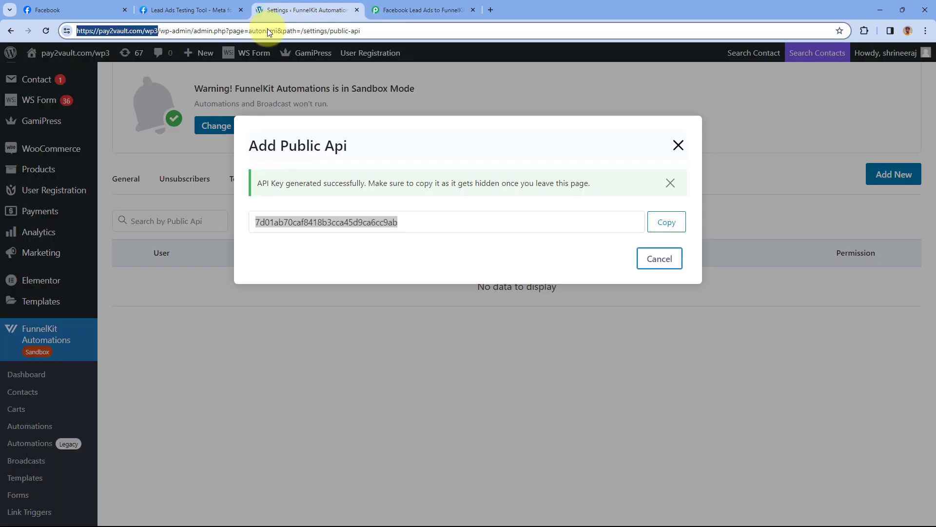
{"action": "left_click", "coordinate": [157, 292]}
{"action": "scroll", "coordinate": [29, 292], "scroll_direction": "down", "scroll_amount": 2}
{"action": "left_click", "coordinate": [29, 293]}
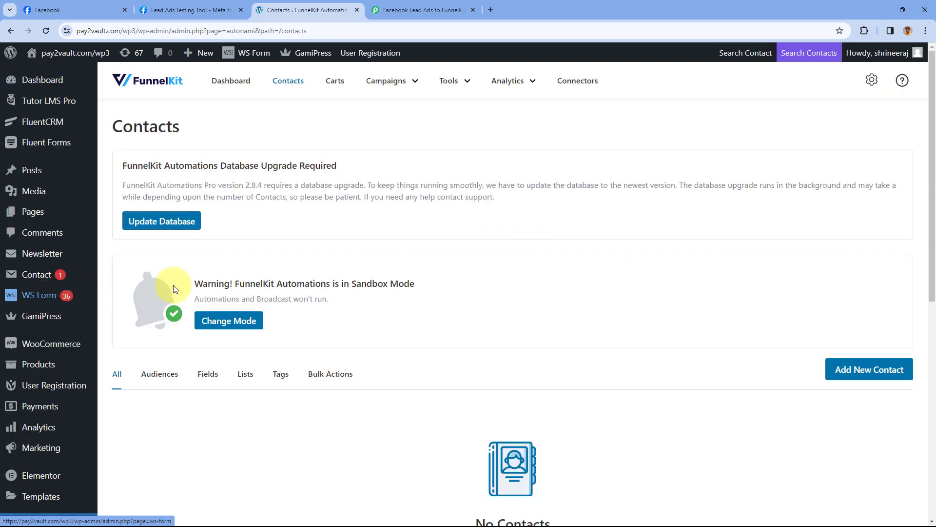
{"action": "scroll", "coordinate": [447, 320], "scroll_direction": "down", "scroll_amount": 4}
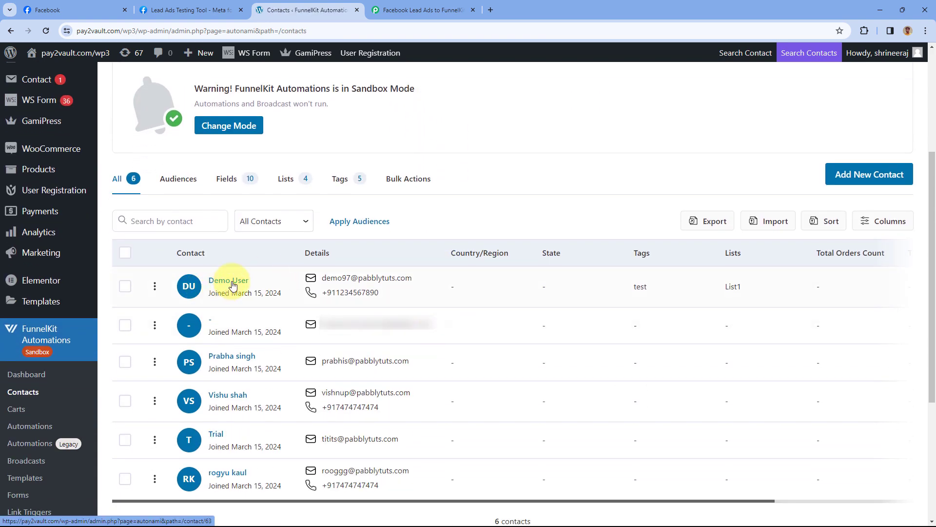
{"action": "left_click", "coordinate": [232, 285]}
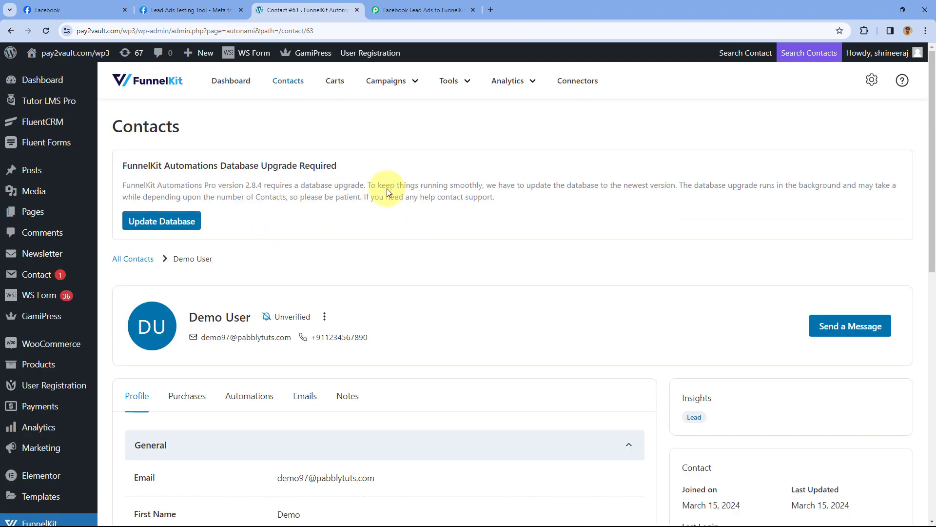
- Review the Demo User contact's name, email and phone, then return to the Pabbly workflow
{"action": "left_click", "coordinate": [226, 10]}
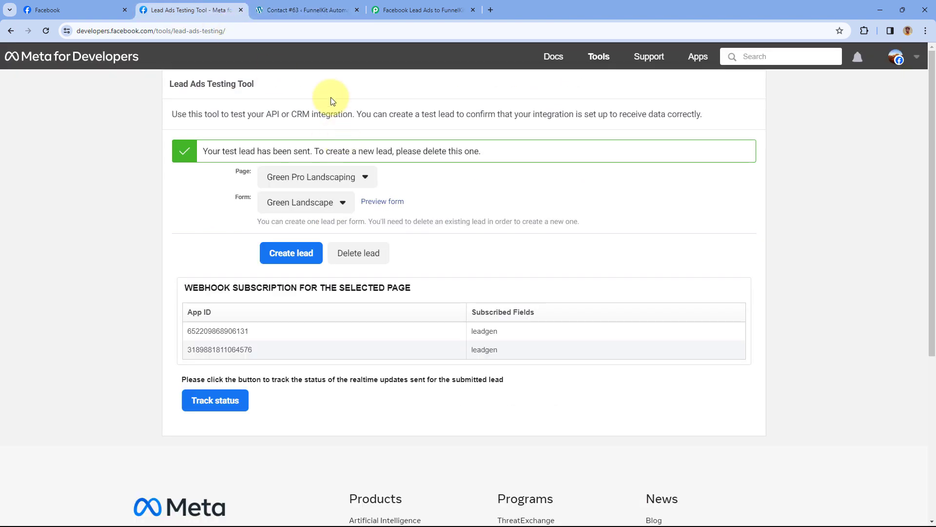
{"action": "left_click", "coordinate": [293, 11]}
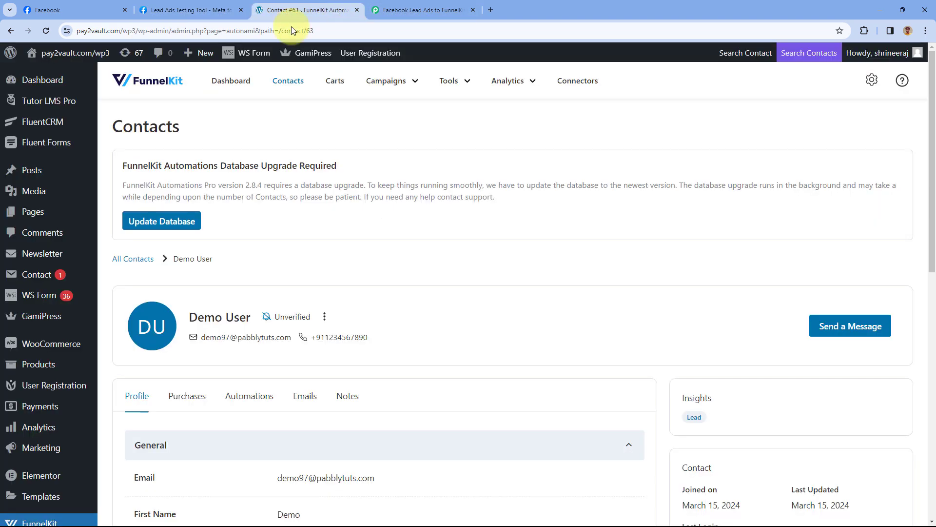
{"action": "scroll", "coordinate": [310, 246], "scroll_direction": "down", "scroll_amount": 1}
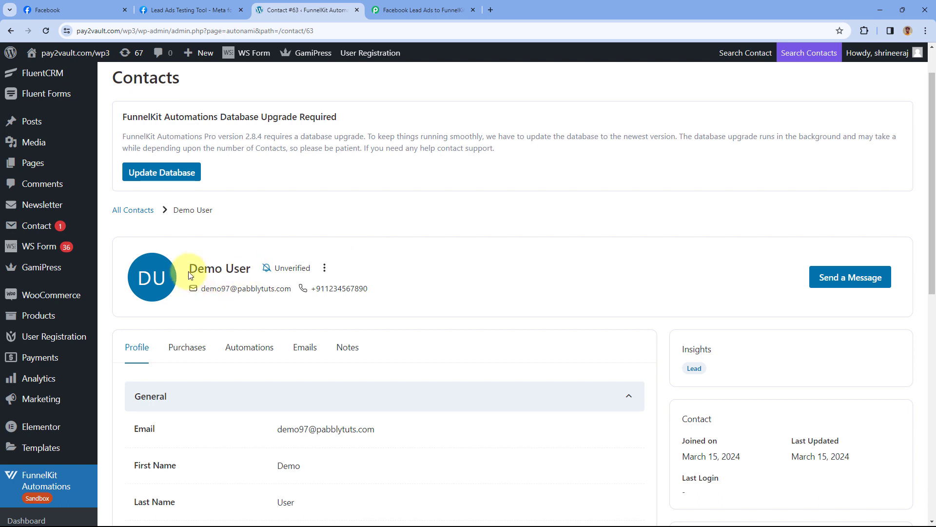
{"action": "left_click_drag", "start_coordinate": [190, 269], "coordinate": [251, 269]}
{"action": "left_click_drag", "start_coordinate": [198, 288], "coordinate": [293, 291]}
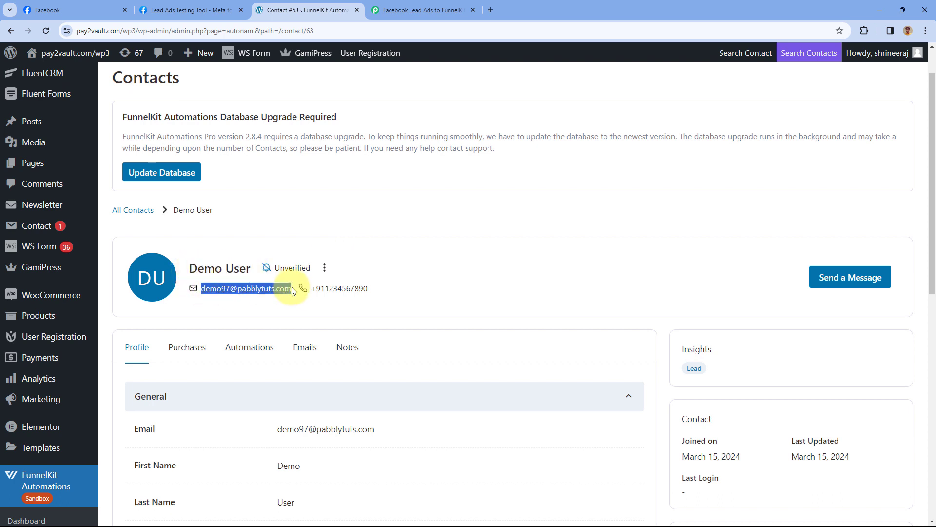
{"action": "left_click_drag", "start_coordinate": [369, 289], "coordinate": [311, 289]}
{"action": "scroll", "coordinate": [491, 320], "scroll_direction": "down", "scroll_amount": 1}
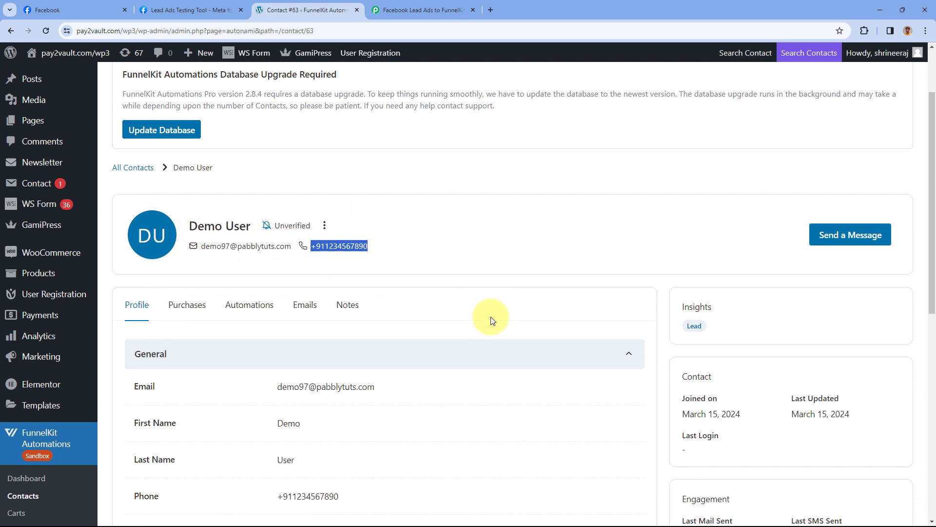
{"action": "scroll", "coordinate": [492, 320], "scroll_direction": "down", "scroll_amount": 3}
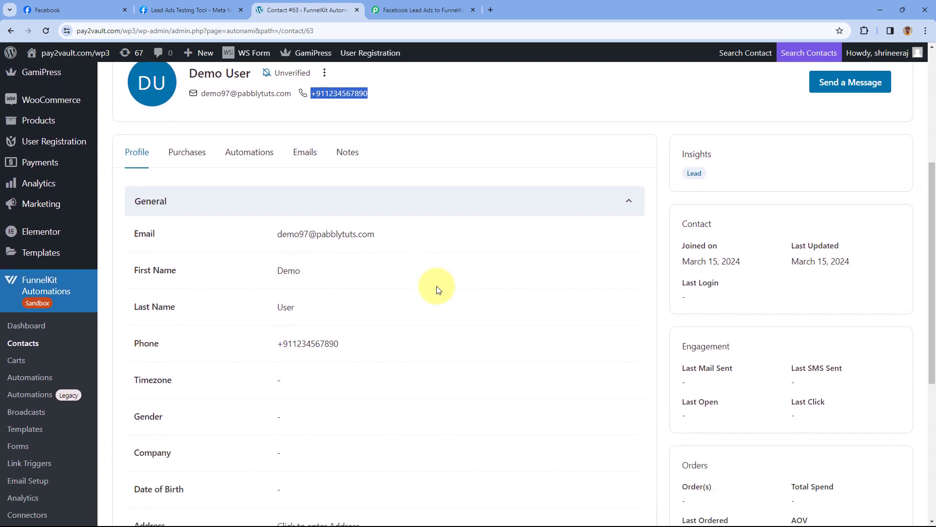
{"action": "scroll", "coordinate": [437, 290], "scroll_direction": "down", "scroll_amount": 2}
{"action": "left_click", "coordinate": [424, 10]}
- Scroll to the top of the workflow and switch to the Lead Ads Testing Tool
{"action": "scroll", "coordinate": [439, 171], "scroll_direction": "up", "scroll_amount": 5}
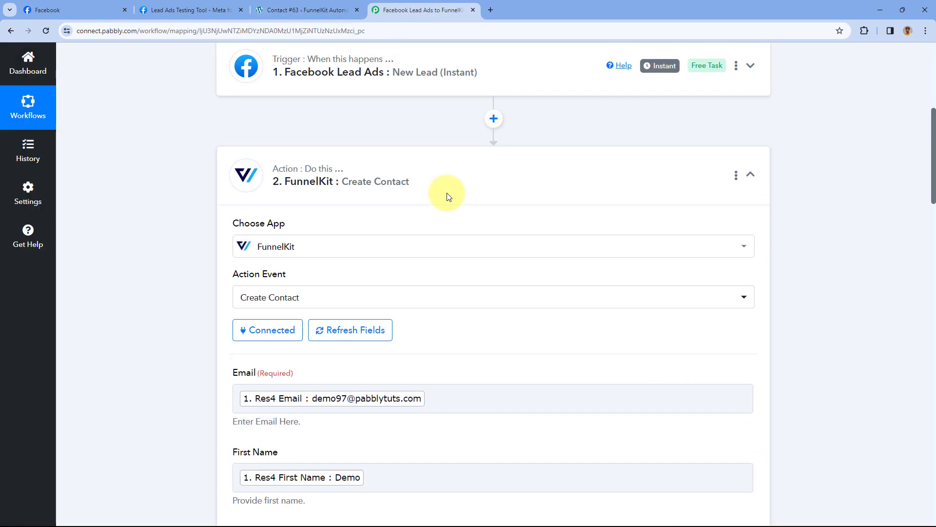
{"action": "scroll", "coordinate": [449, 197], "scroll_direction": "up", "scroll_amount": 5}
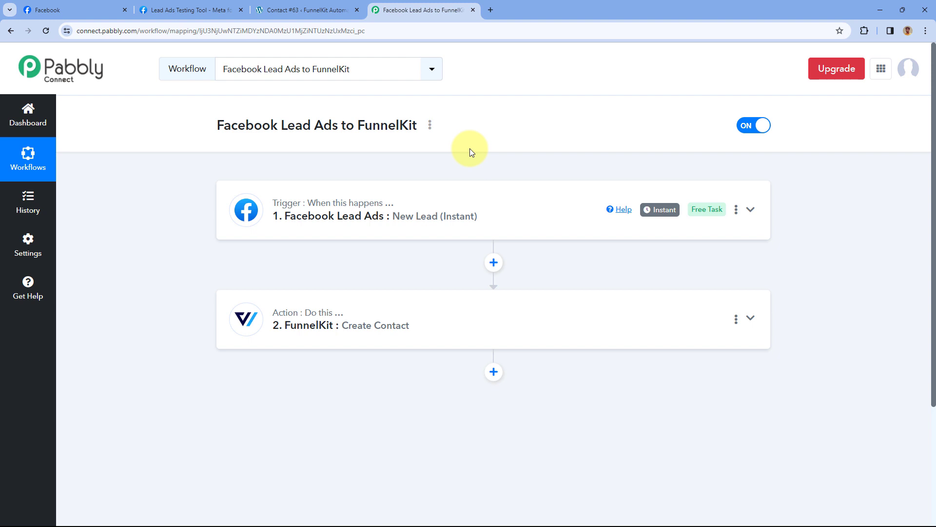
{"action": "left_click", "coordinate": [202, 9]}
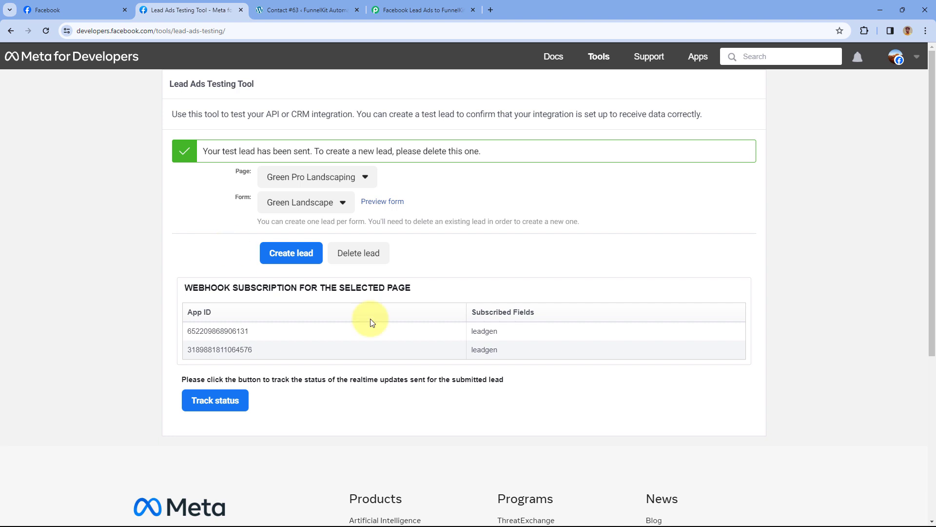
- Delete the previous test lead, reload the tool, and select the Green Pro Landscaping page
{"action": "left_click", "coordinate": [357, 258]}
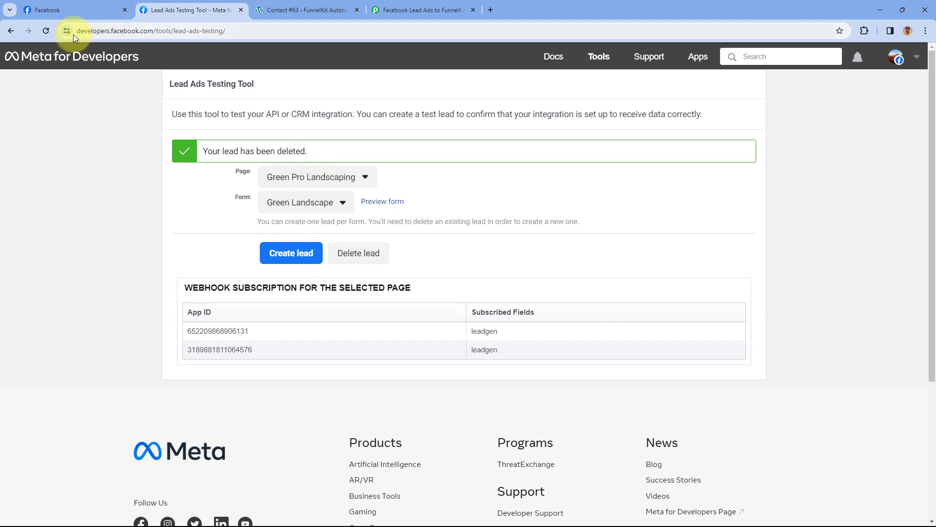
{"action": "left_click", "coordinate": [49, 34]}
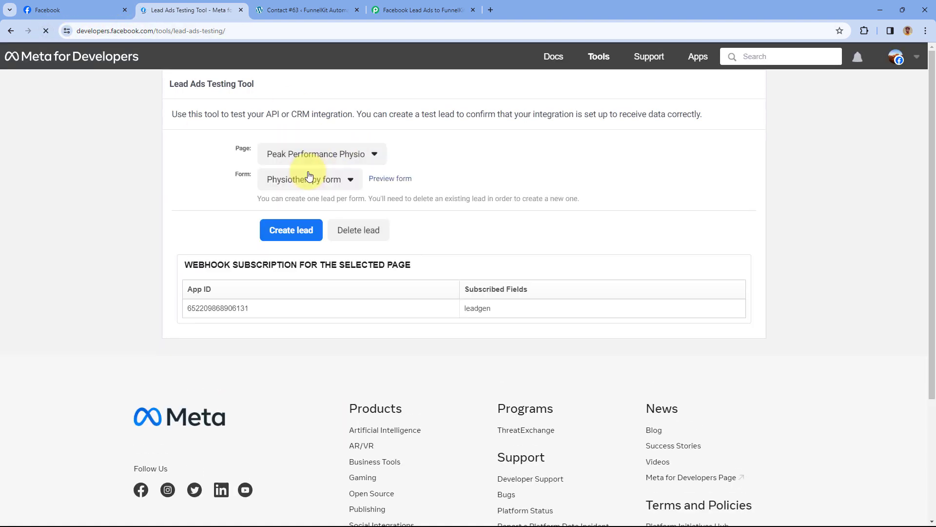
{"action": "left_click", "coordinate": [344, 154]}
{"action": "scroll", "coordinate": [341, 273], "scroll_direction": "down", "scroll_amount": 3}
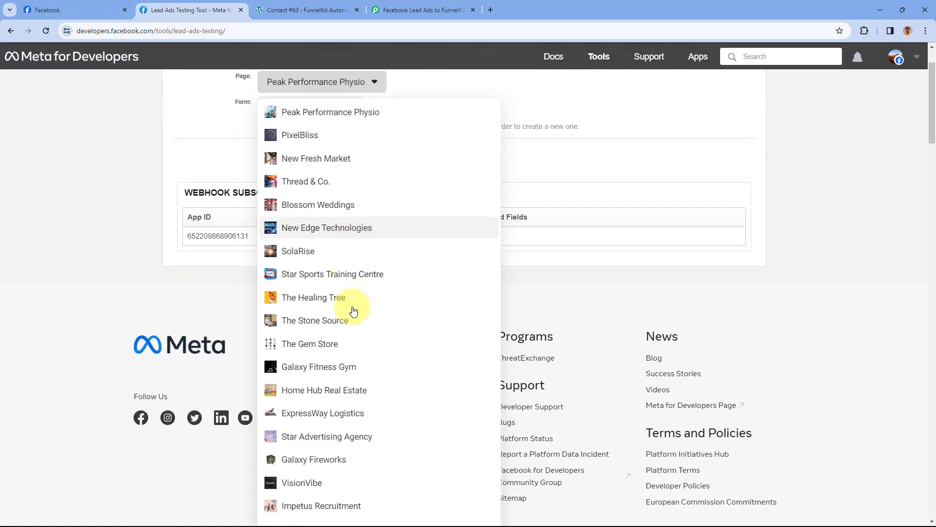
{"action": "scroll", "coordinate": [319, 310], "scroll_direction": "down", "scroll_amount": 6}
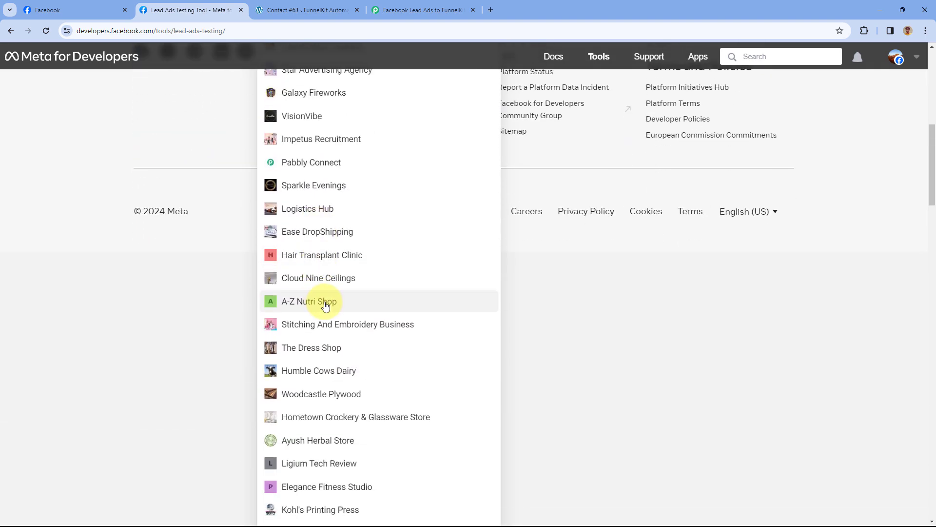
{"action": "scroll", "coordinate": [326, 315], "scroll_direction": "down", "scroll_amount": 3}
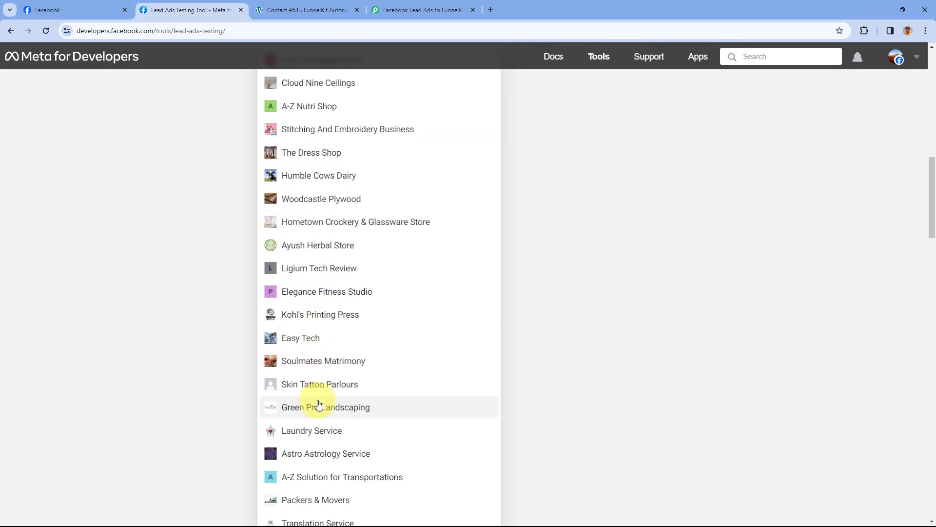
{"action": "left_click", "coordinate": [355, 404]}
{"action": "scroll", "coordinate": [191, 266], "scroll_direction": "up", "scroll_amount": 3}
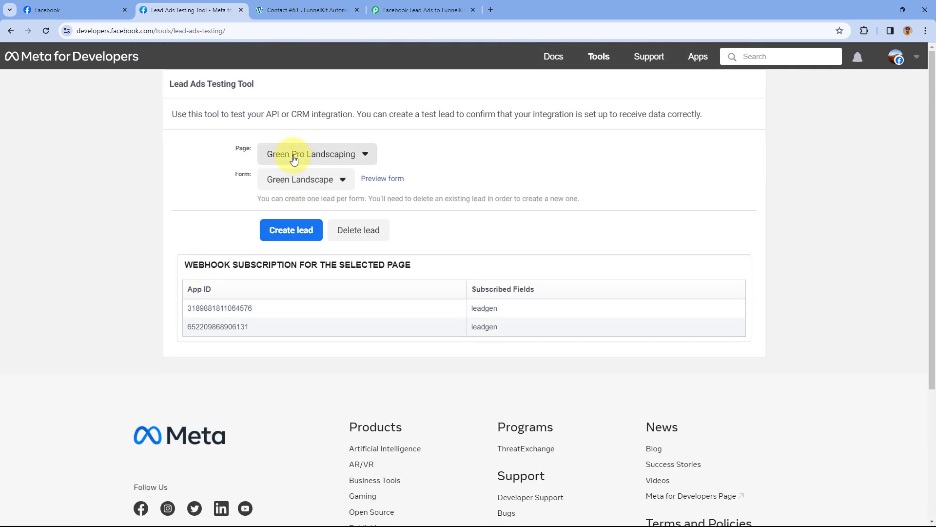
- Preview the Green Landscape lead form and fill in first name Test, last name User, a test email and a phone number
{"action": "left_click", "coordinate": [383, 179]}
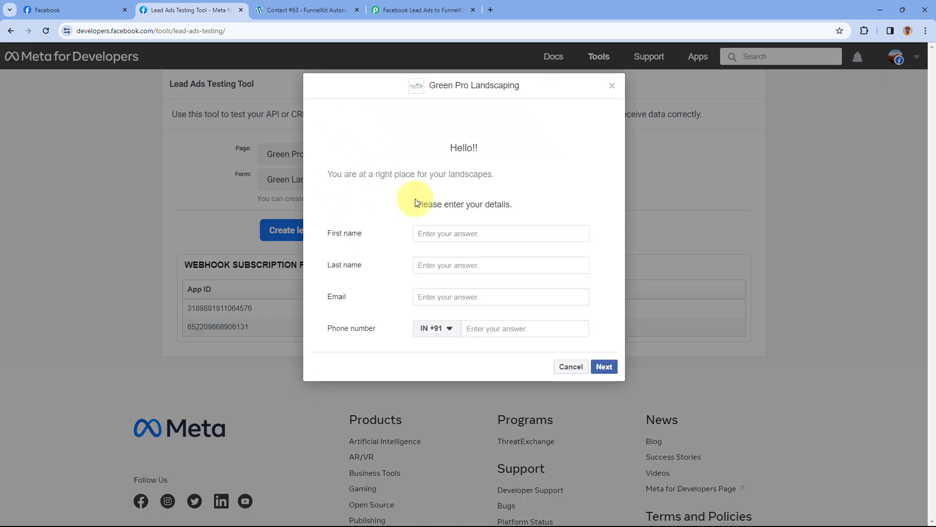
{"action": "left_click", "coordinate": [459, 233]}
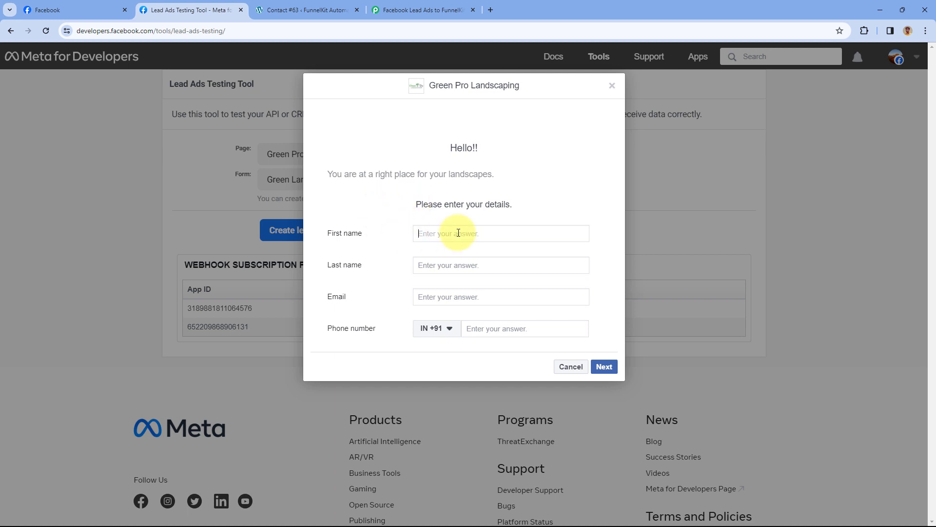
{"action": "type", "text": "Test"}
{"action": "key", "text": "Tab"}
{"action": "type", "text": "U"}
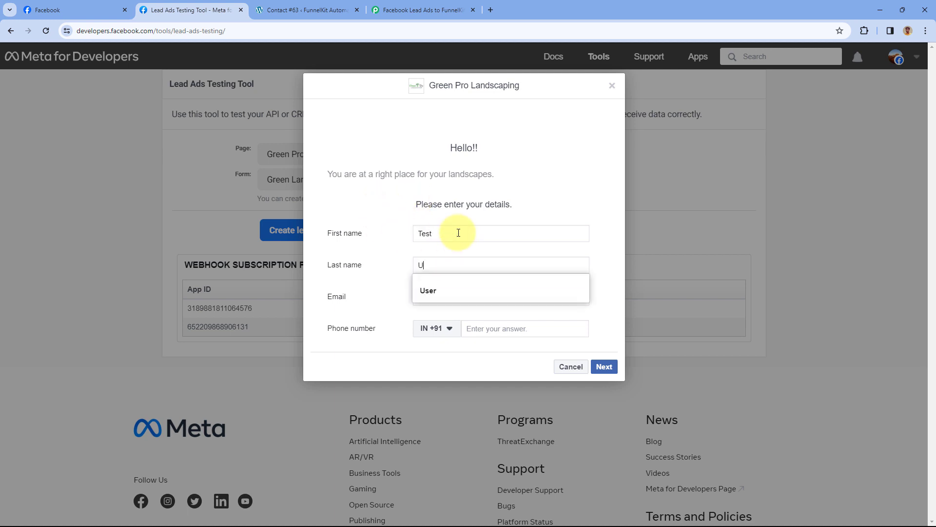
{"action": "key", "text": "Tab"}
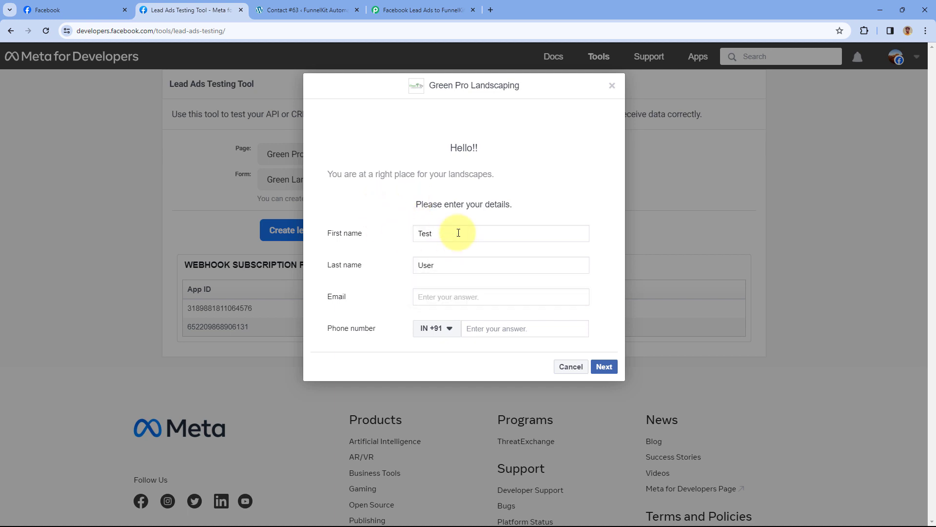
{"action": "key", "text": "Tab"}
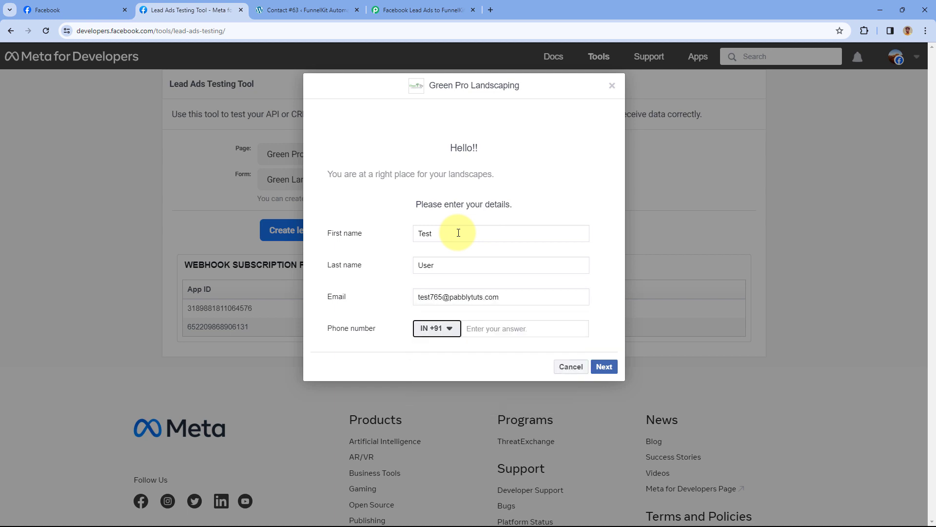
{"action": "key", "text": "Tab"}
{"action": "type", "text": "321"}
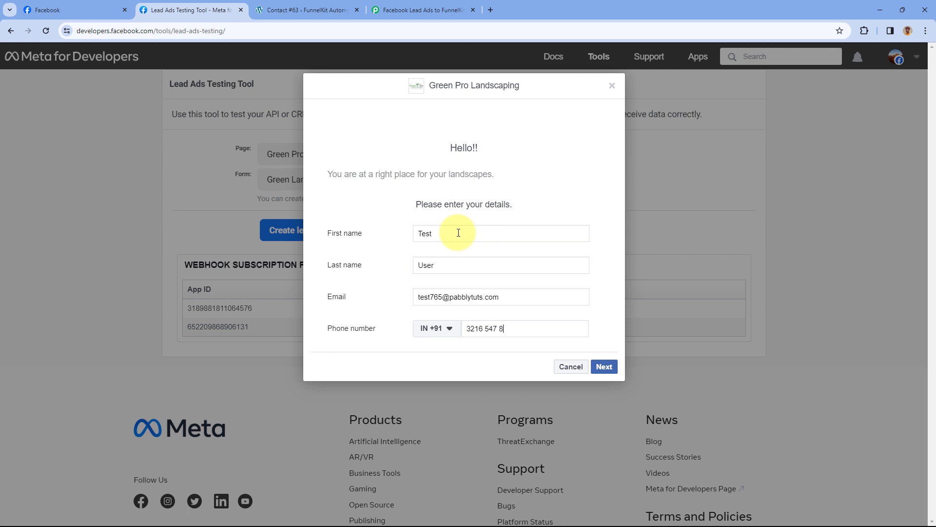
- Advance the form, submit the test lead and dismiss the confirmation
{"action": "left_click", "coordinate": [603, 366]}
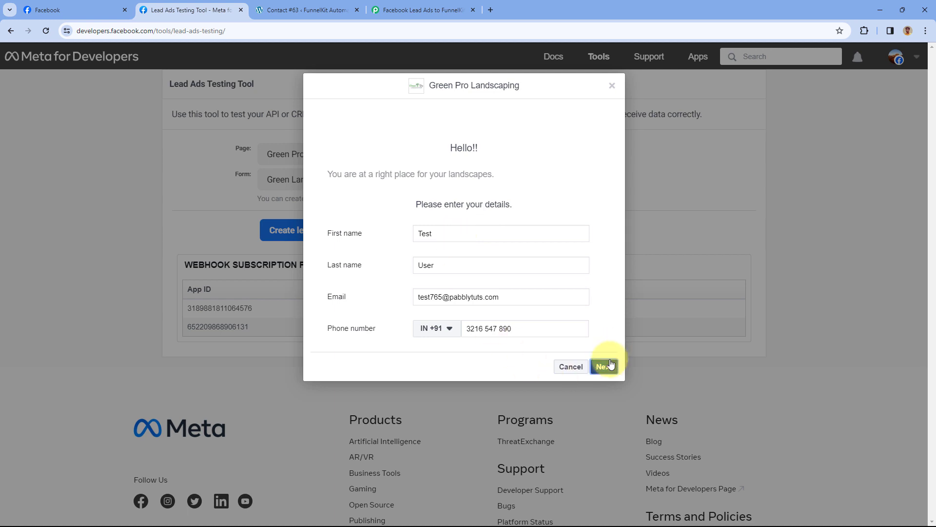
{"action": "left_click", "coordinate": [607, 241]}
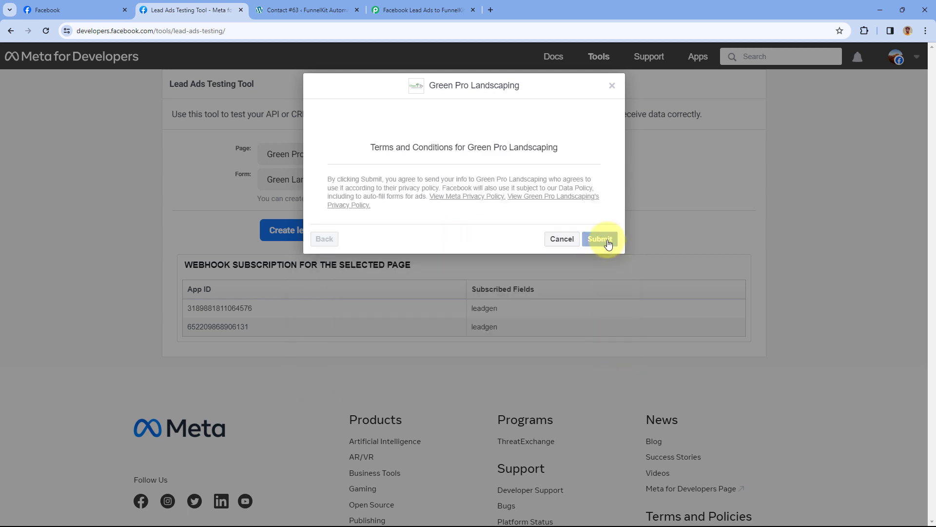
{"action": "left_click", "coordinate": [611, 87]}
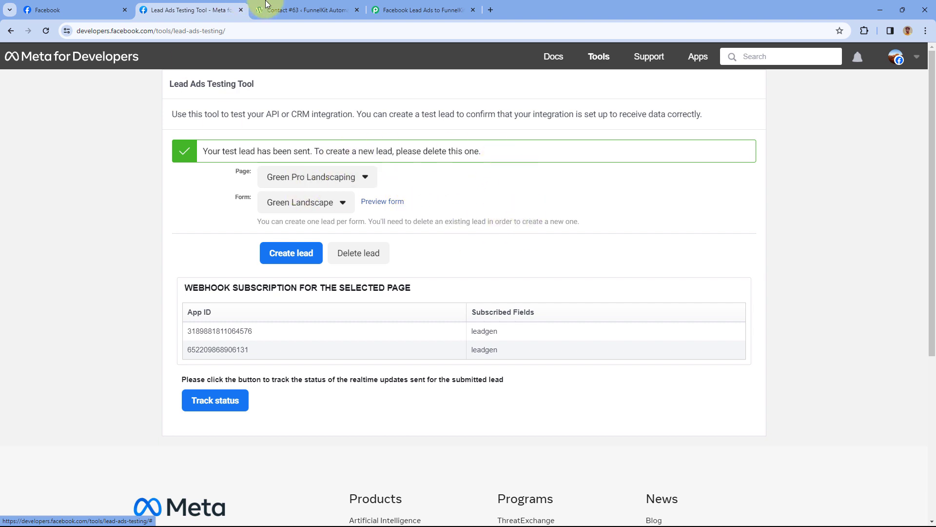
- Open the FunnelKit contacts list and the new Test User contact
{"action": "left_click", "coordinate": [303, 6]}
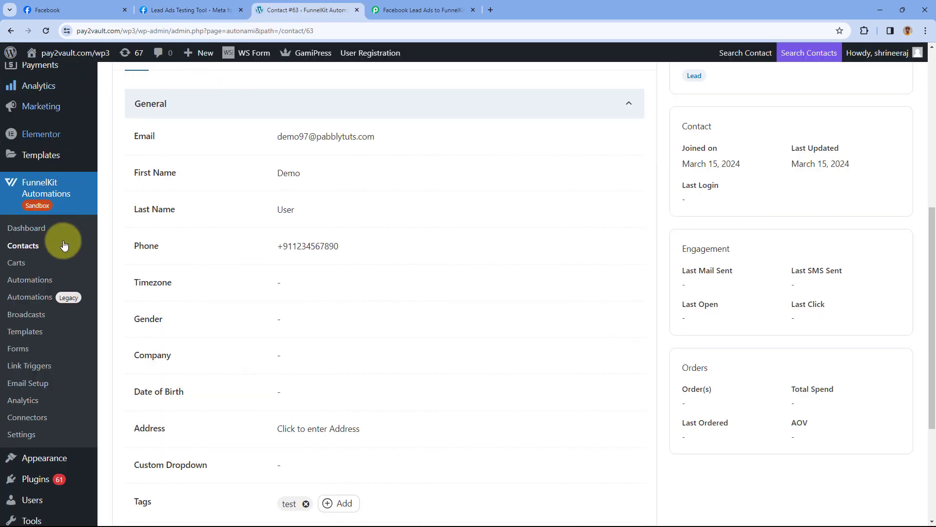
{"action": "left_click", "coordinate": [26, 248]}
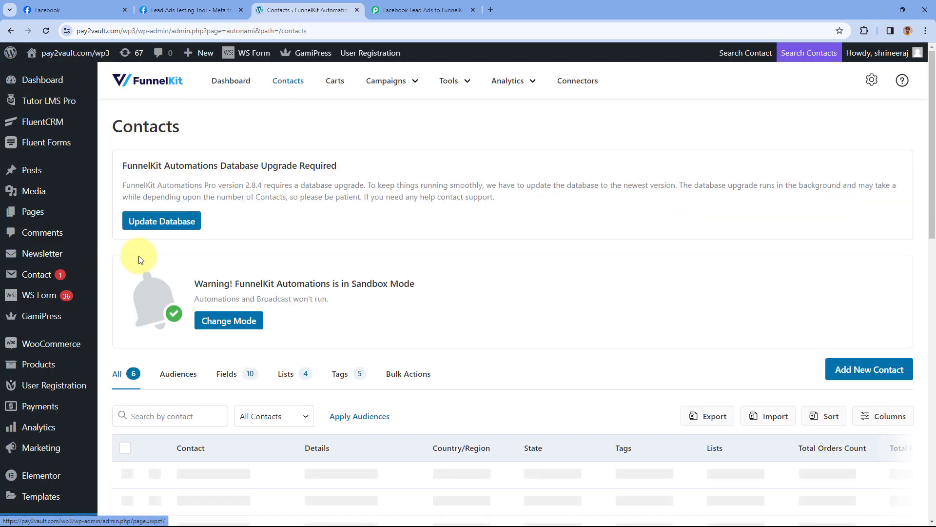
{"action": "scroll", "coordinate": [143, 259], "scroll_direction": "down", "scroll_amount": 4}
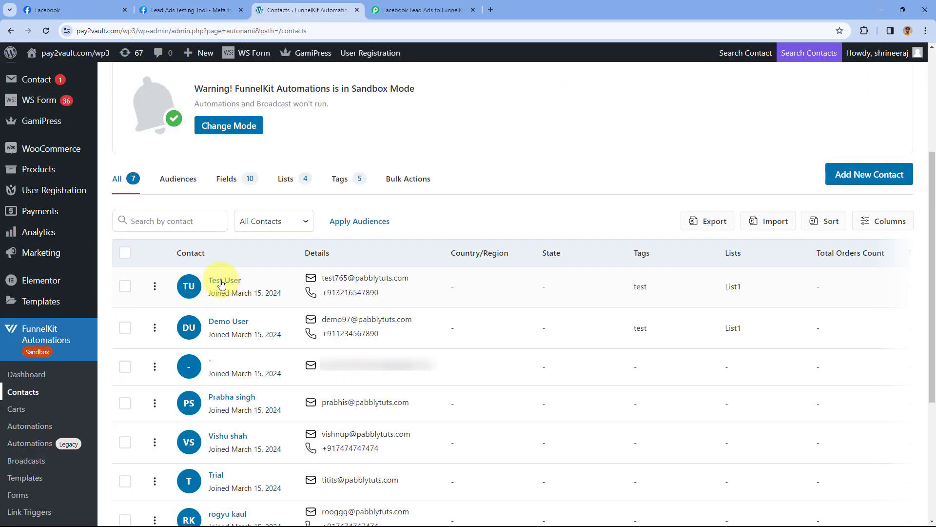
{"action": "left_click", "coordinate": [222, 282]}
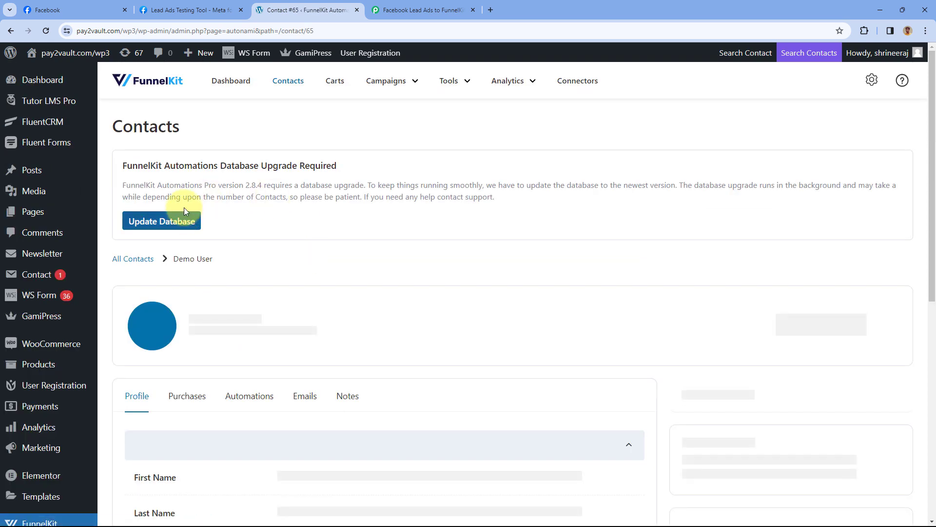
- Check the contact's email, phone, test tag and List1 membership, then go back to the Pabbly workflow
{"action": "scroll", "coordinate": [299, 236], "scroll_direction": "down", "scroll_amount": 1}
{"action": "scroll", "coordinate": [299, 236], "scroll_direction": "down", "scroll_amount": 2}
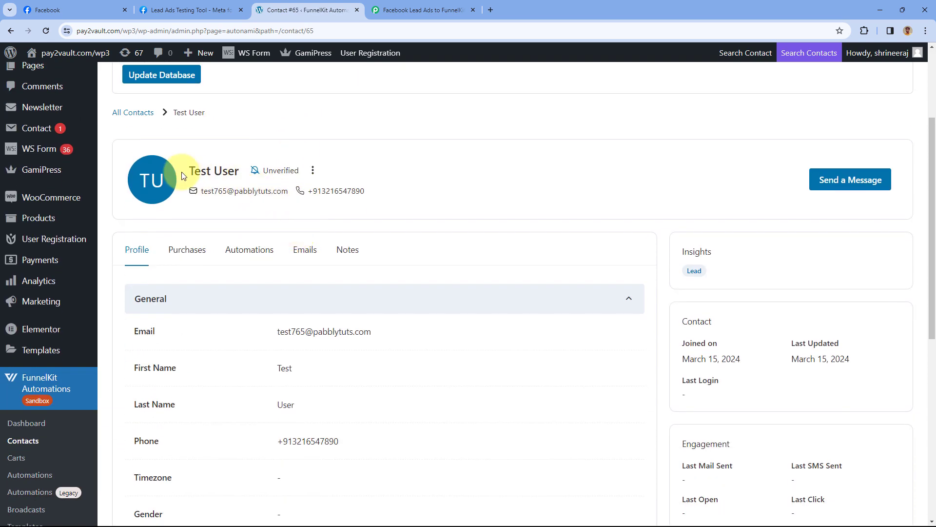
{"action": "left_click_drag", "start_coordinate": [188, 171], "coordinate": [241, 171]}
{"action": "left_click_drag", "start_coordinate": [364, 192], "coordinate": [192, 193]}
{"action": "scroll", "coordinate": [546, 188], "scroll_direction": "down", "scroll_amount": 2}
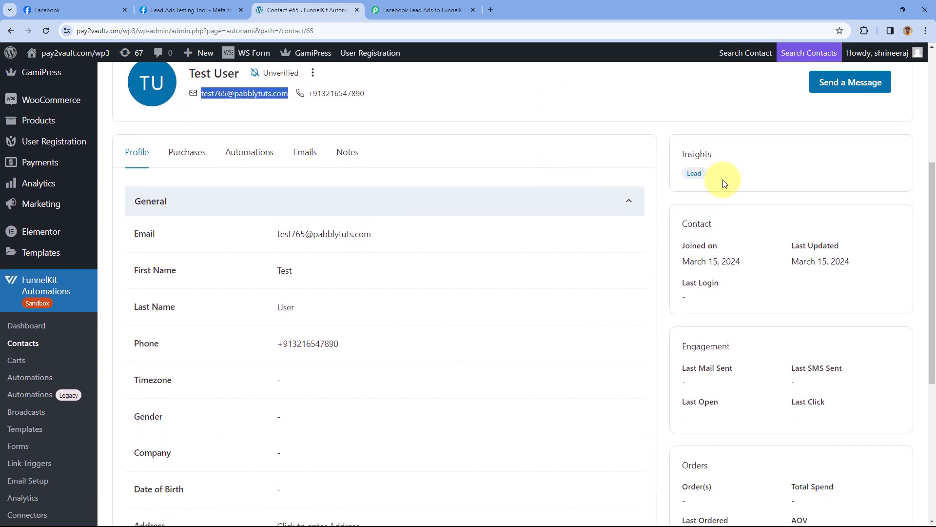
{"action": "left_click_drag", "start_coordinate": [720, 173], "coordinate": [684, 182]}
{"action": "scroll", "coordinate": [551, 206], "scroll_direction": "down", "scroll_amount": 5}
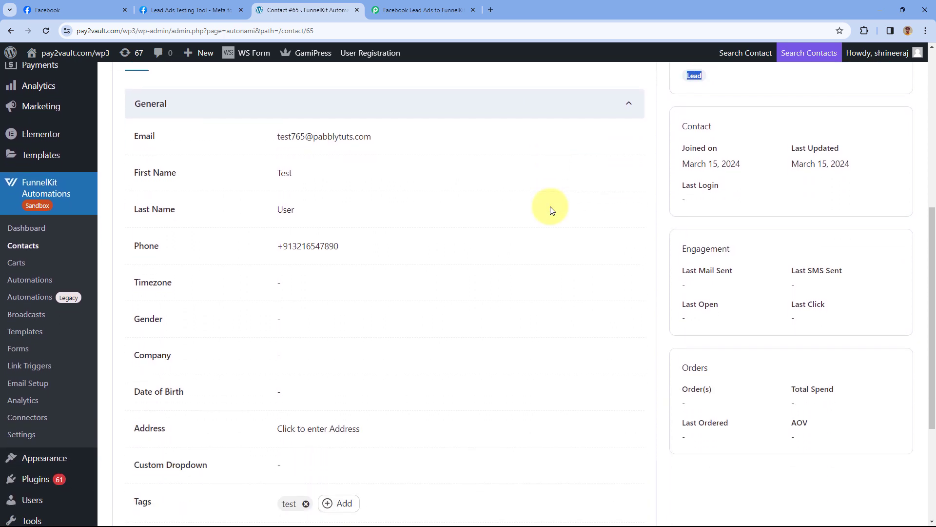
{"action": "scroll", "coordinate": [552, 208], "scroll_direction": "up", "scroll_amount": 2}
{"action": "scroll", "coordinate": [552, 210], "scroll_direction": "down", "scroll_amount": 3}
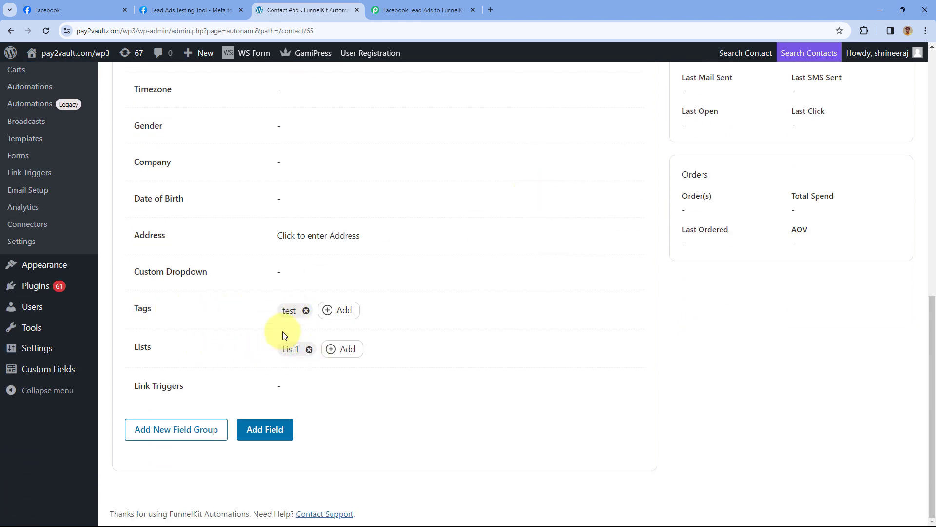
{"action": "left_click", "coordinate": [425, 10]}
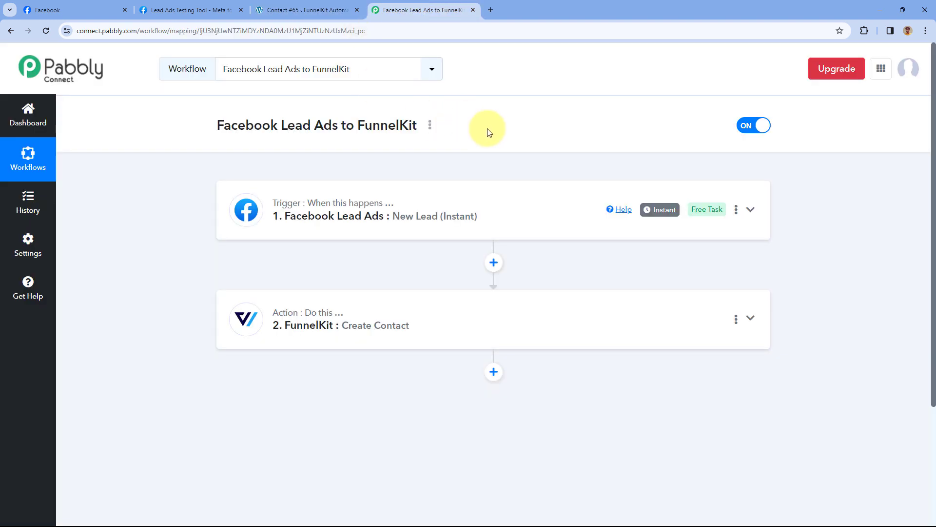